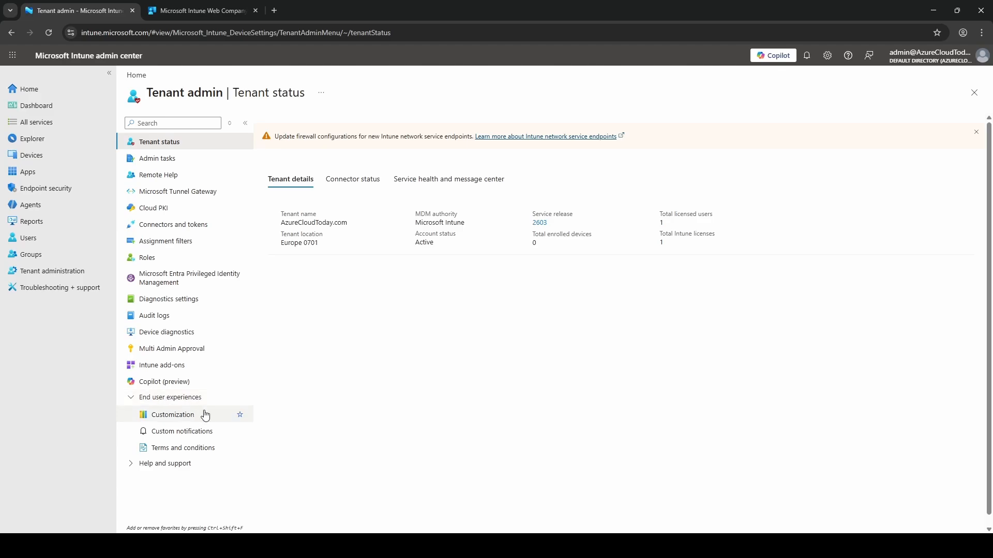
# Open the properties of the Default policy in the tenant's end user customization settings.
pyautogui.click(193, 417)
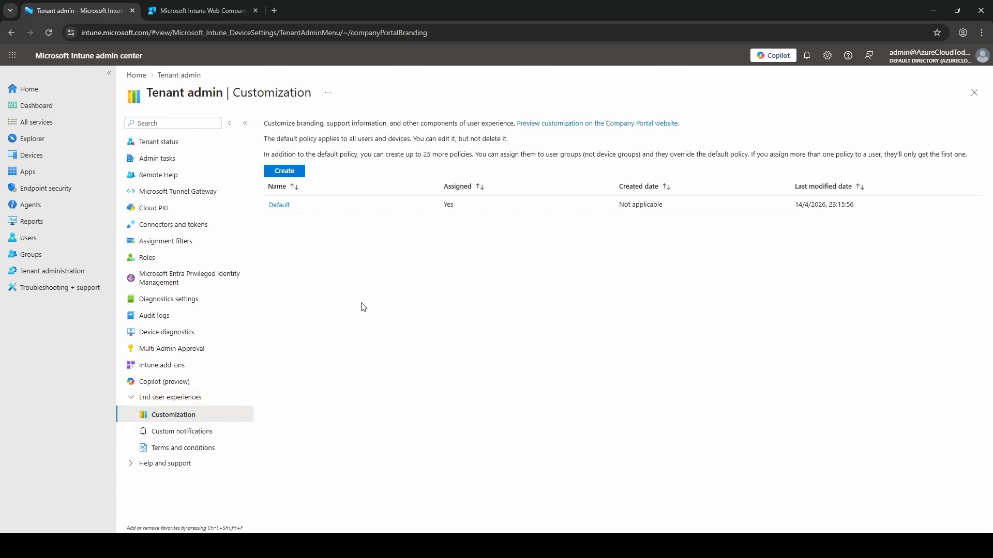
pyautogui.click(282, 206)
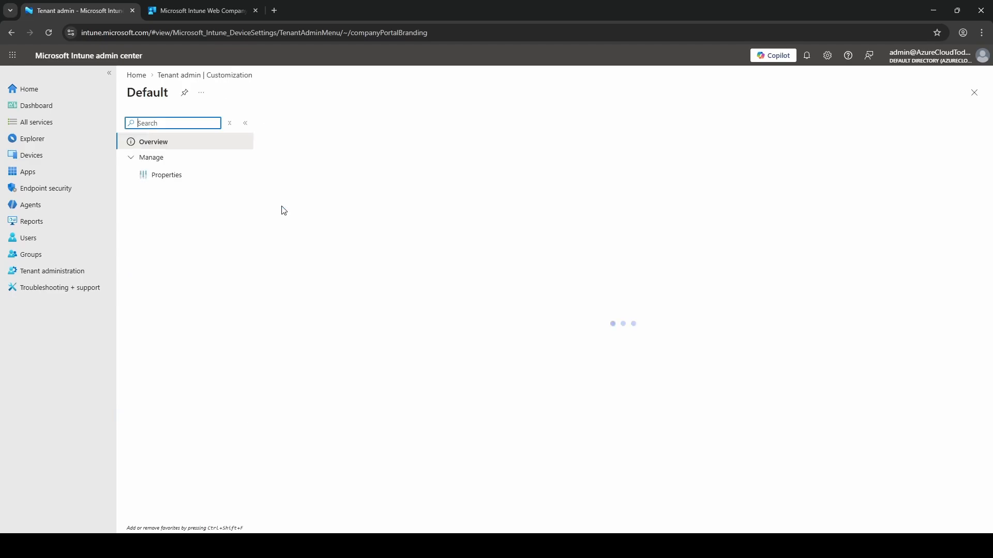
pyautogui.click(178, 178)
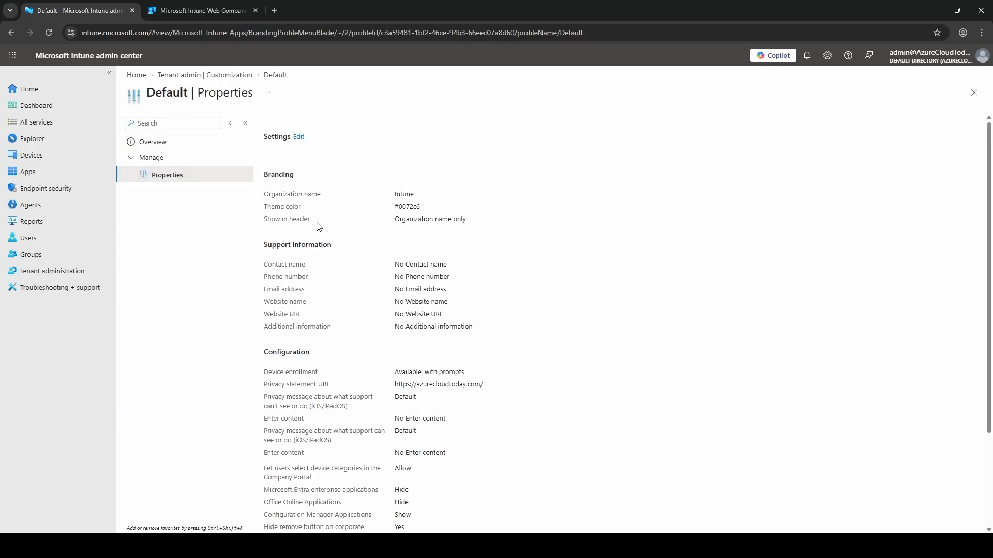
# Examine the Default policy's branding, support information, configuration and scope tag sections.
pyautogui.doubleClick(284, 176)
pyautogui.doubleClick(295, 245)
pyautogui.tripleClick(296, 245)
pyautogui.scroll(-2, 332, 270)
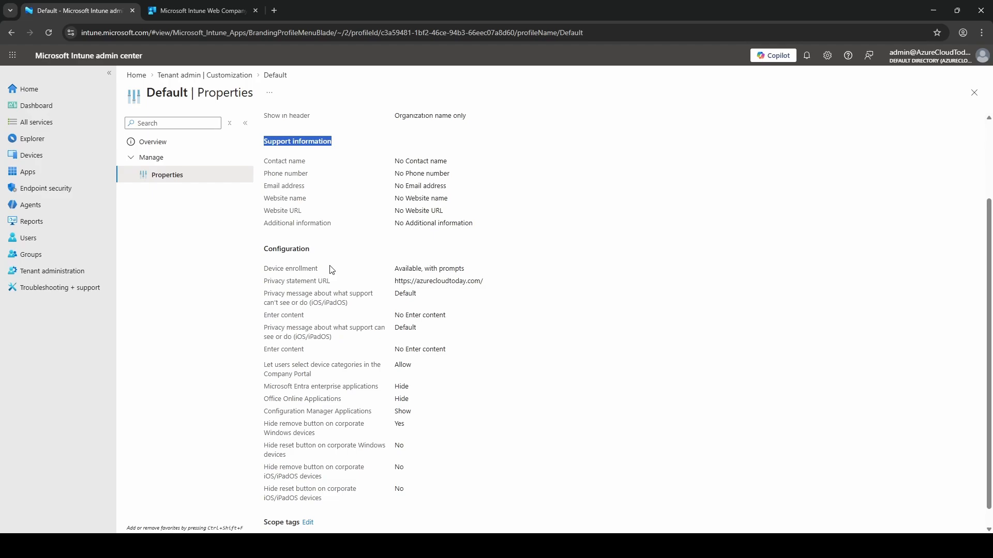
pyautogui.doubleClick(298, 246)
pyautogui.scroll(-1, 392, 340)
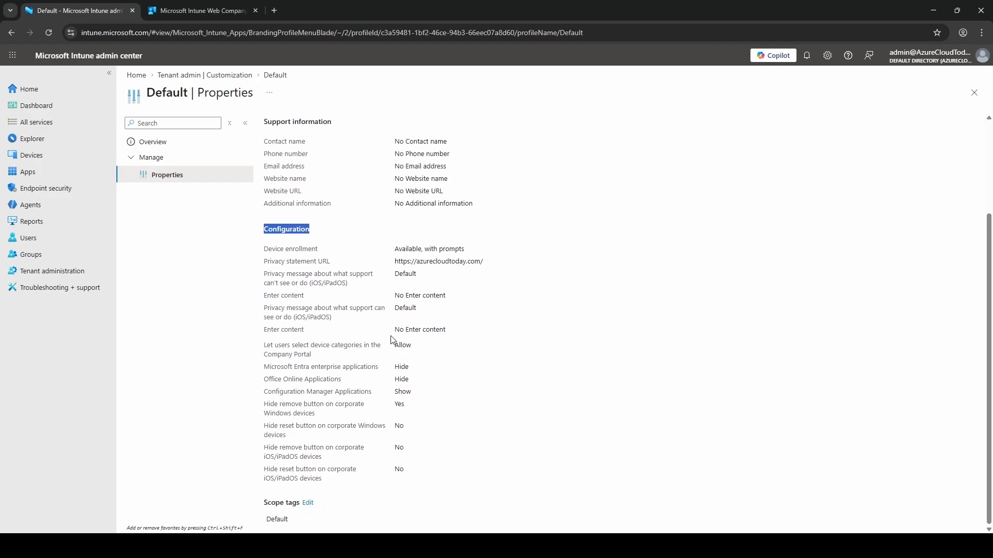
pyautogui.doubleClick(275, 521)
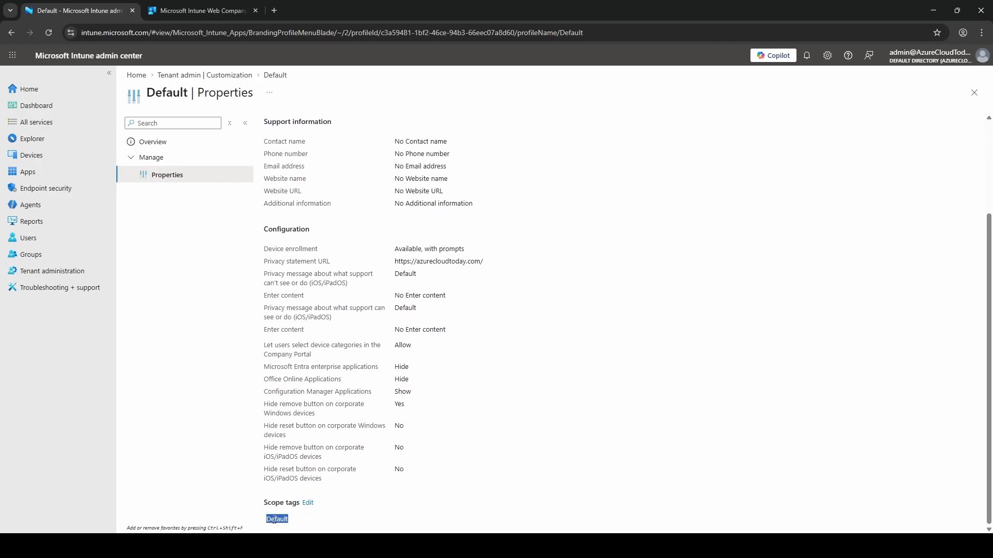
pyautogui.click(313, 222)
pyautogui.doubleClick(276, 519)
pyautogui.scroll(3, 363, 274)
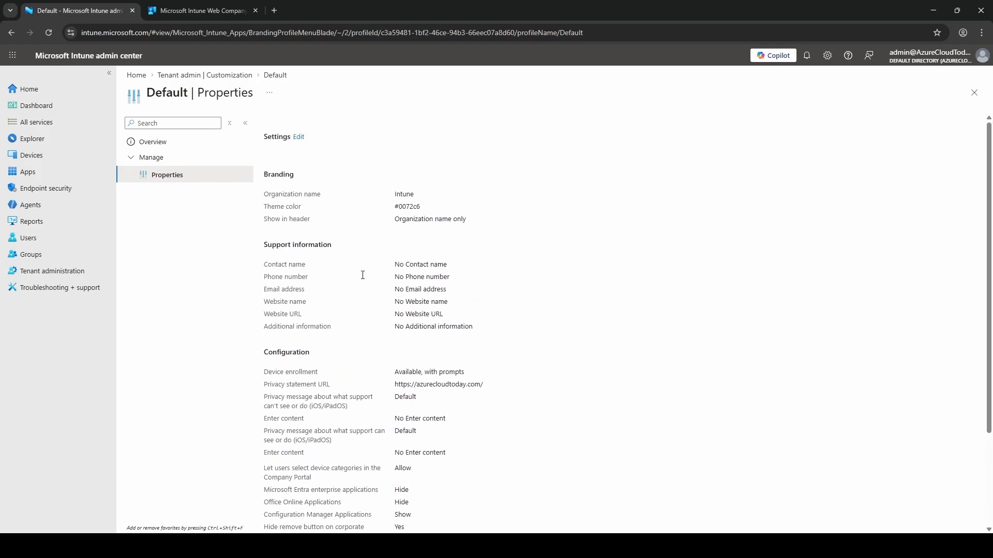
# Set the Default policy's organization name to AzureCloudToday, save it, and check the header in the web Company Portal.
pyautogui.click(298, 138)
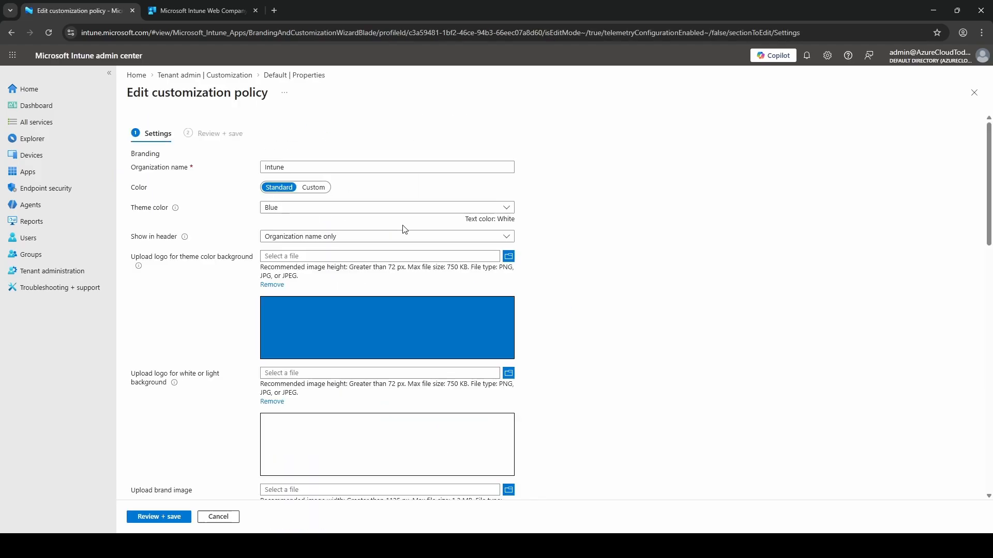
pyautogui.click(301, 168)
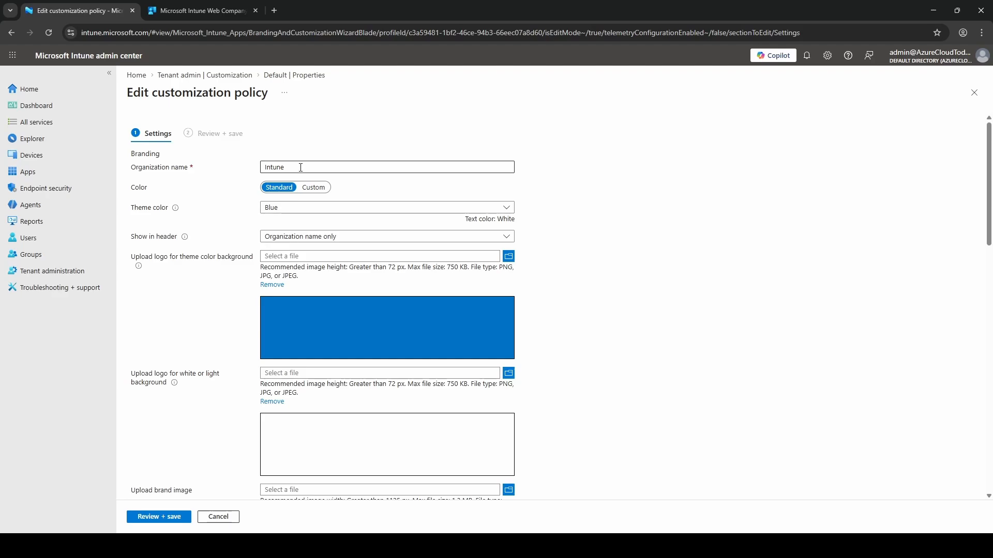
pyautogui.tripleClick(162, 168)
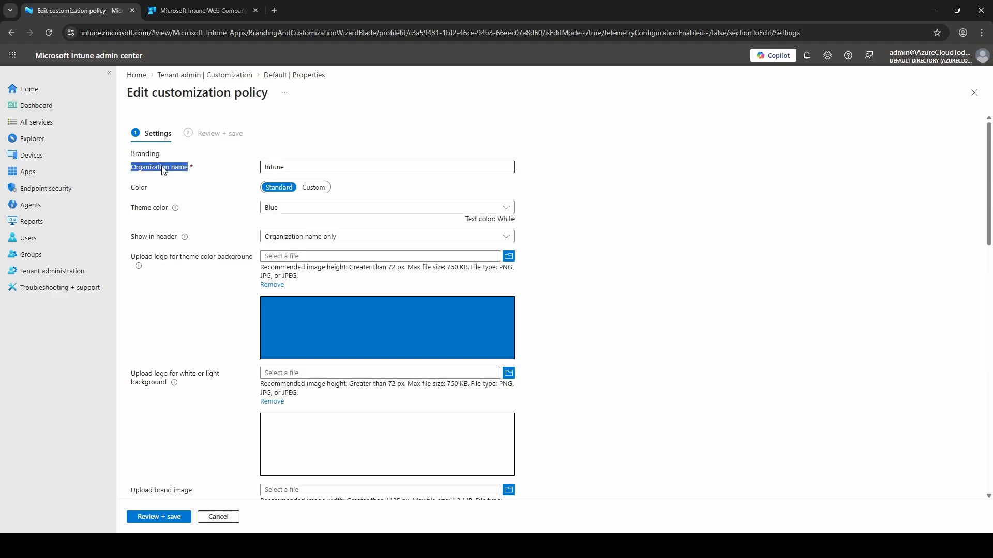
pyautogui.click(312, 169)
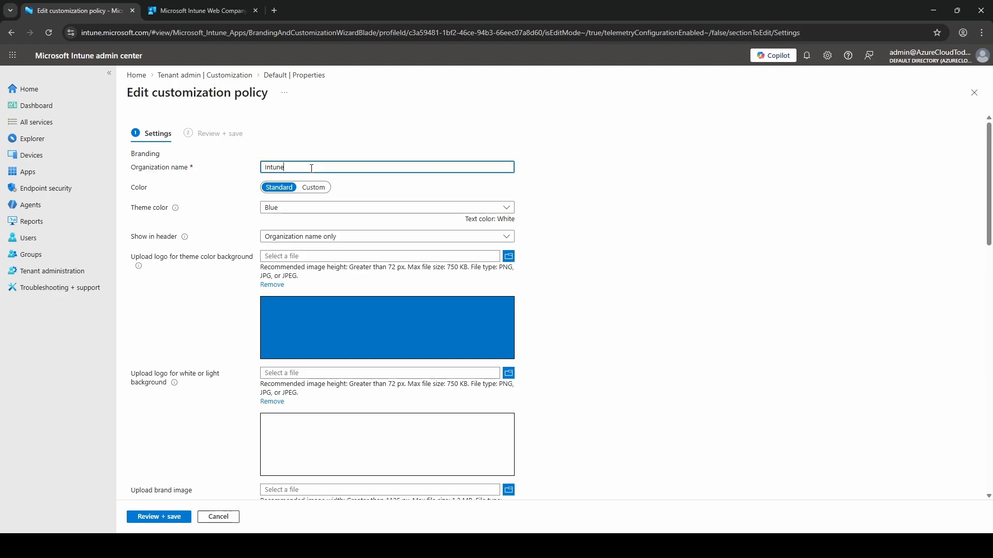
pyautogui.hotkey('ctrl', 'a')
pyautogui.click(596, 192)
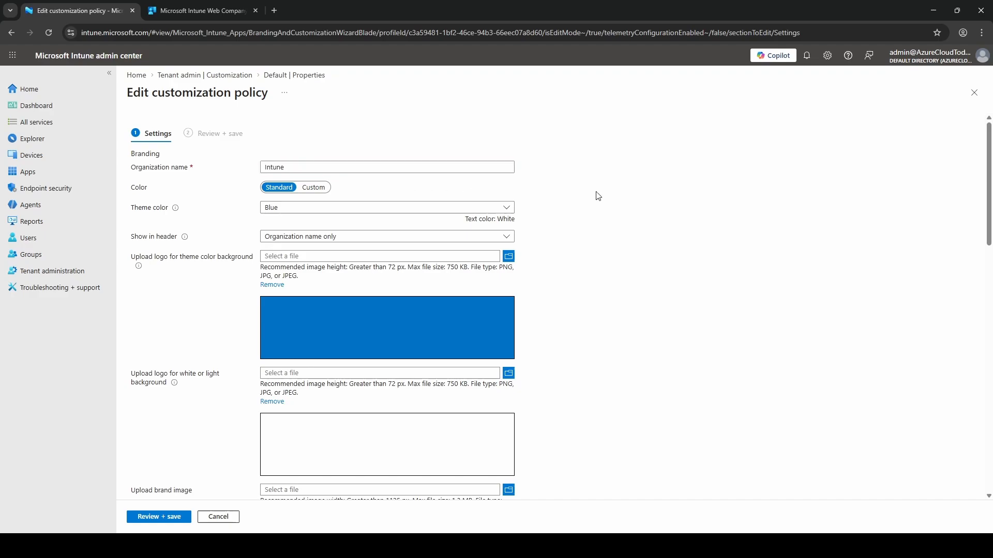
pyautogui.click(308, 167)
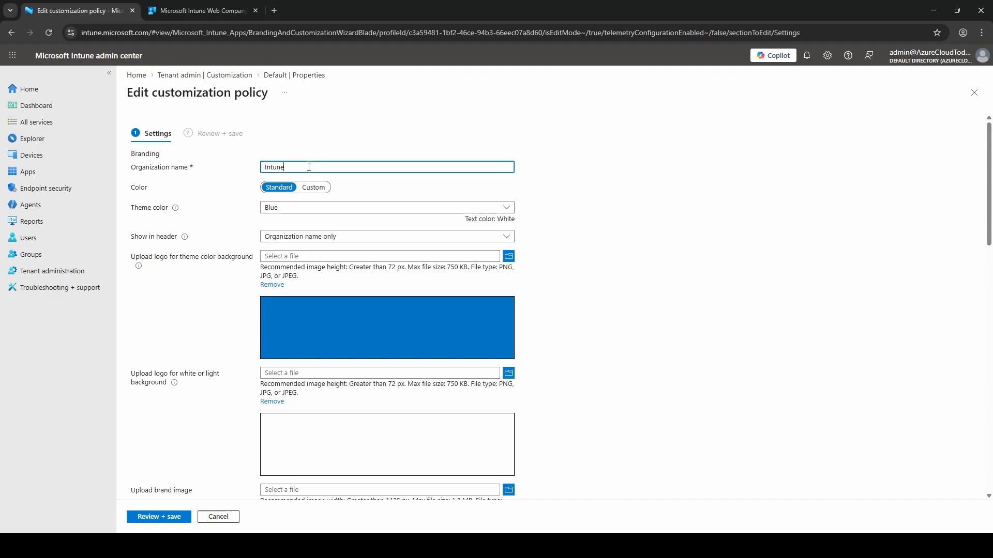
pyautogui.hotkey('ctrl', 'a')
pyautogui.write('AzureCloudToday')
pyautogui.click(149, 518)
pyautogui.click(150, 519)
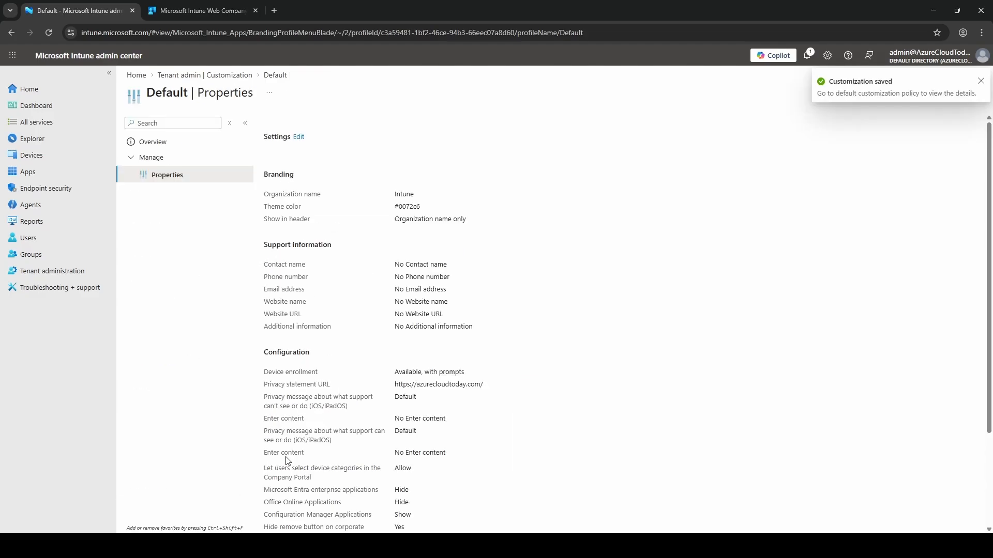
pyautogui.hotkey('ctrl', 'Tab')
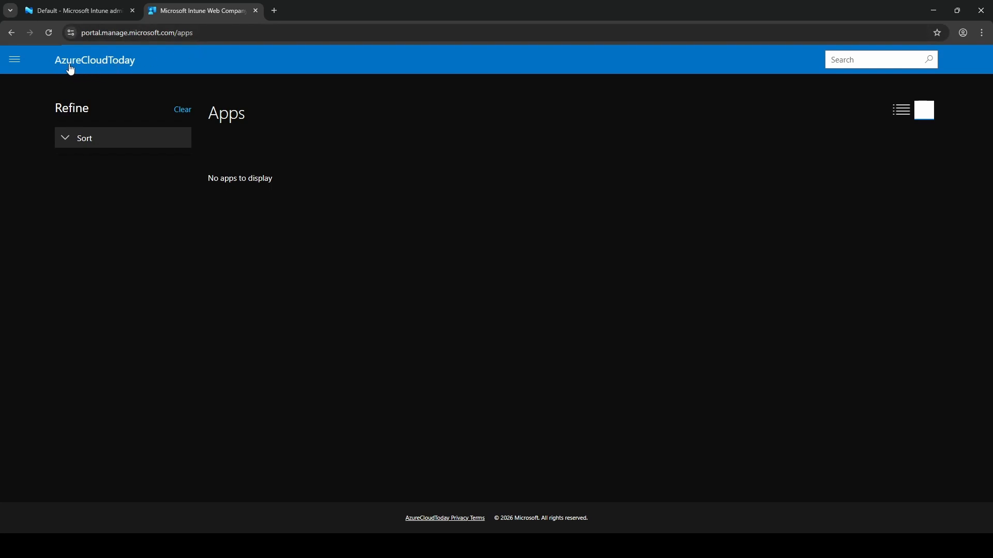
# Return to the Intune admin center, set the organization name to Intune, save the policy, and reload the Company Portal to check its header.
pyautogui.click(88, 8)
pyautogui.click(299, 136)
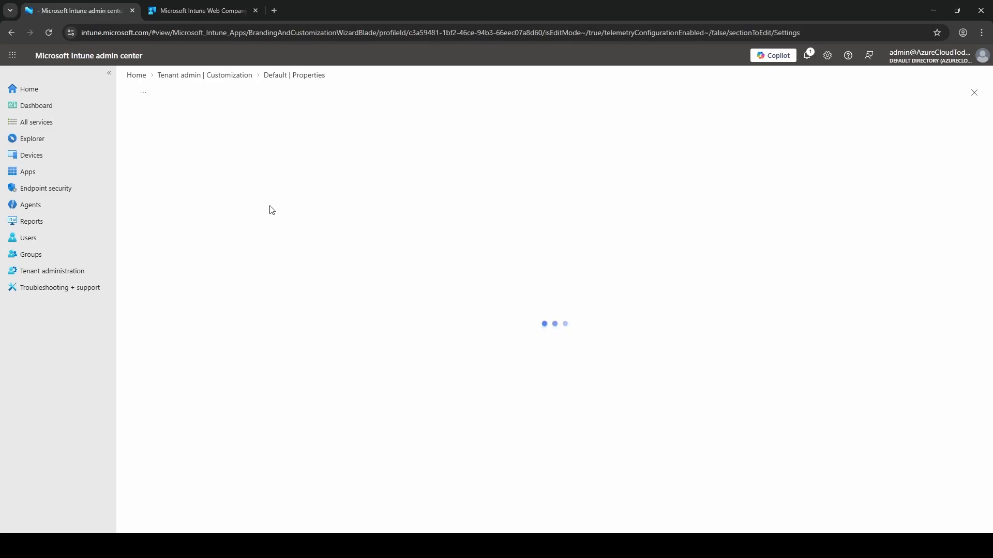
pyautogui.doubleClick(290, 163)
pyautogui.write('Intune')
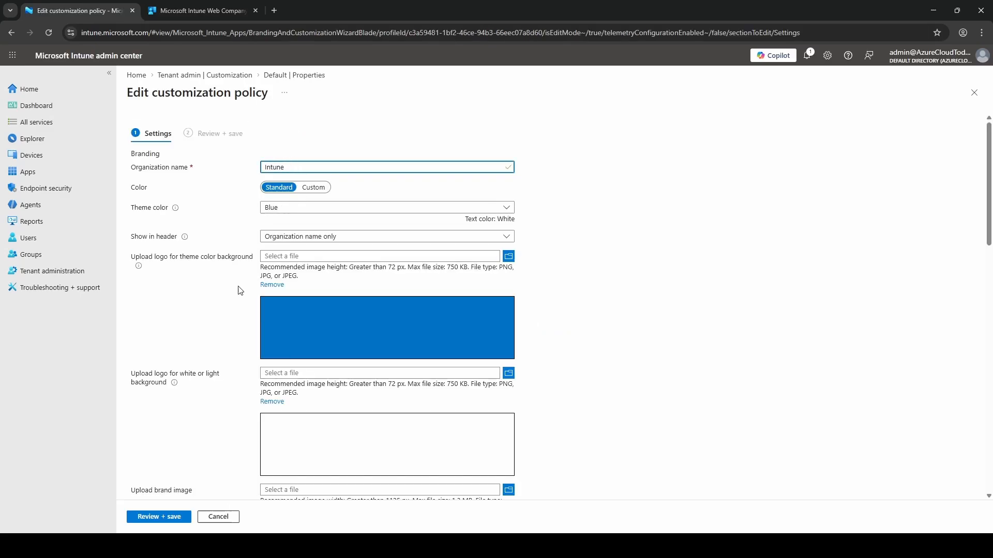
pyautogui.click(161, 517)
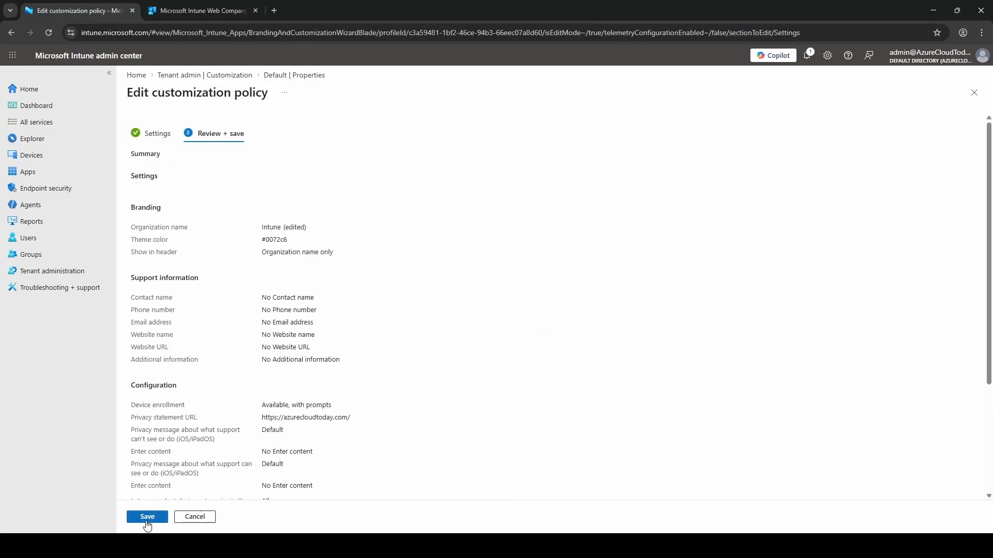
pyautogui.click(146, 517)
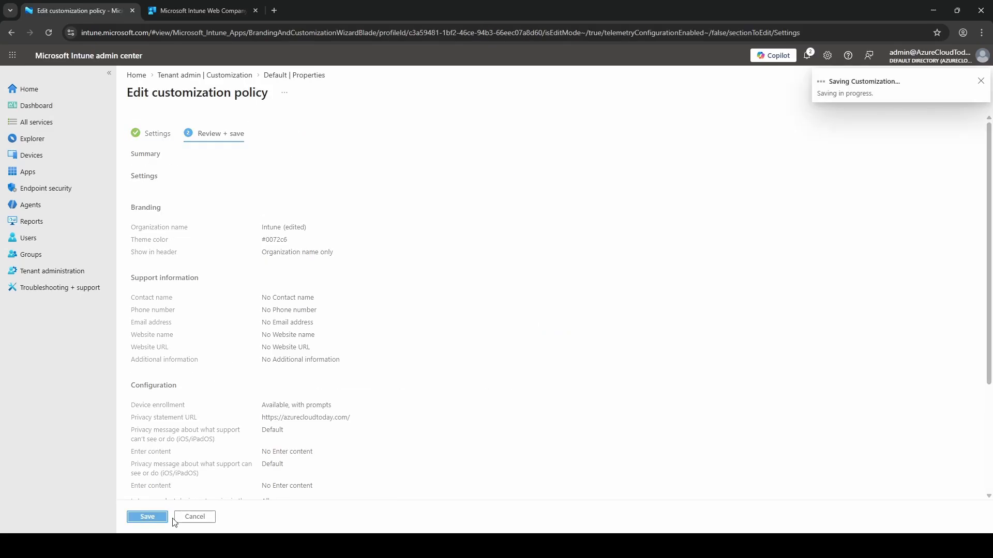
pyautogui.click(200, 7)
pyautogui.click(48, 32)
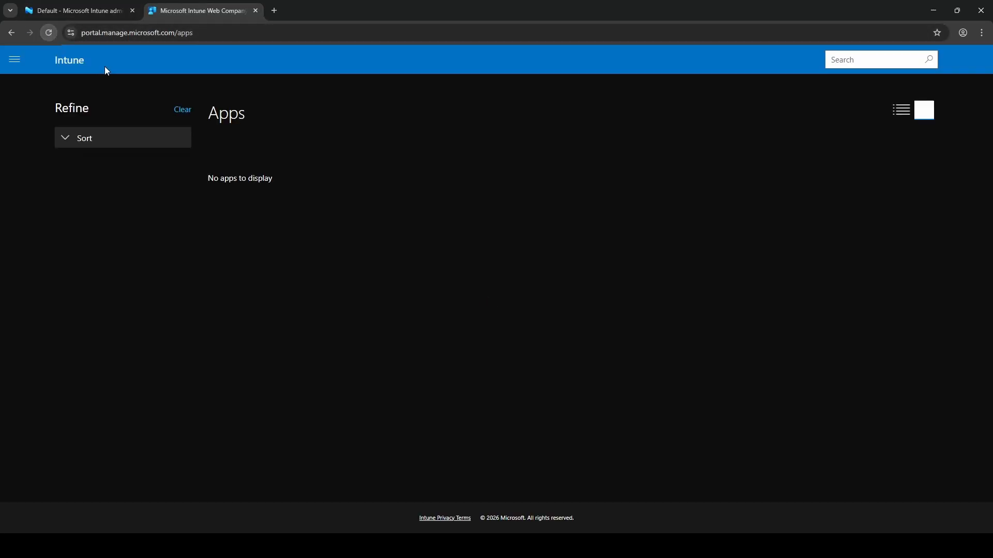
# In the Intune admin center, rename the organization as AzureCloudToday, save the policy, and reload the Company Portal.
pyautogui.click(50, 16)
pyautogui.click(299, 136)
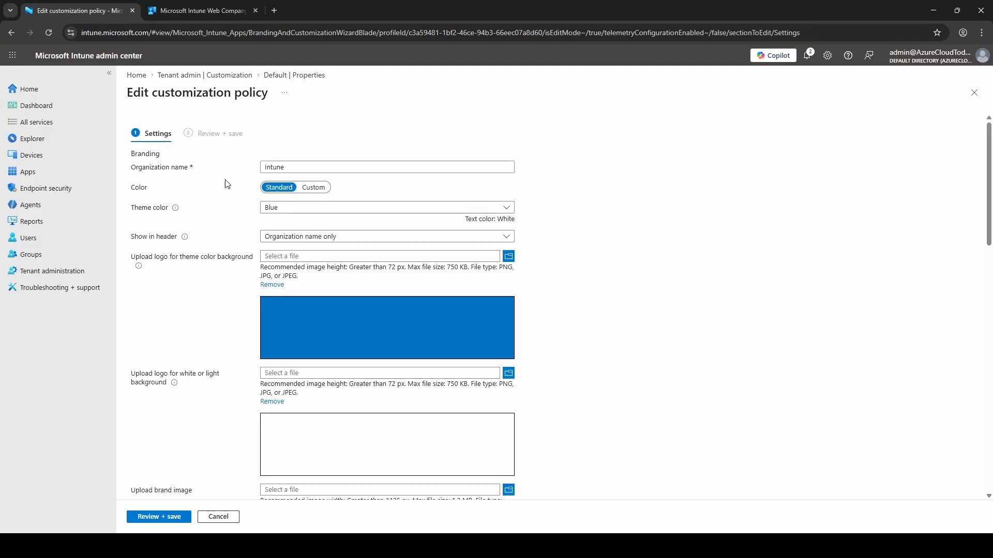
pyautogui.click(276, 167)
pyautogui.doubleClick(277, 167)
pyautogui.write('Azure')
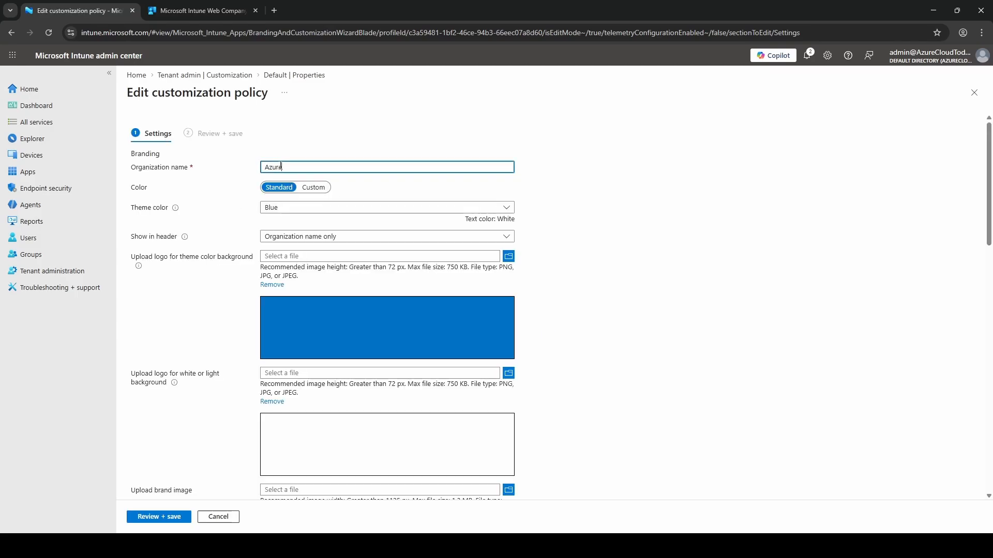
pyautogui.write('CloudTodya')
pyautogui.press('BackSpace')
pyautogui.press('BackSpace')
pyautogui.write('ay')
pyautogui.click(134, 517)
pyautogui.click(134, 517)
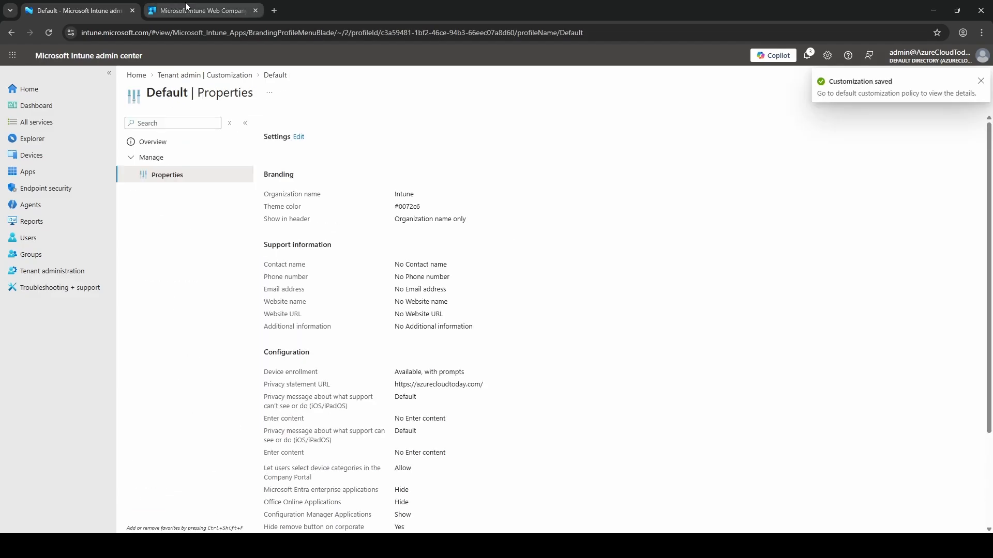
pyautogui.click(155, 6)
pyautogui.click(49, 34)
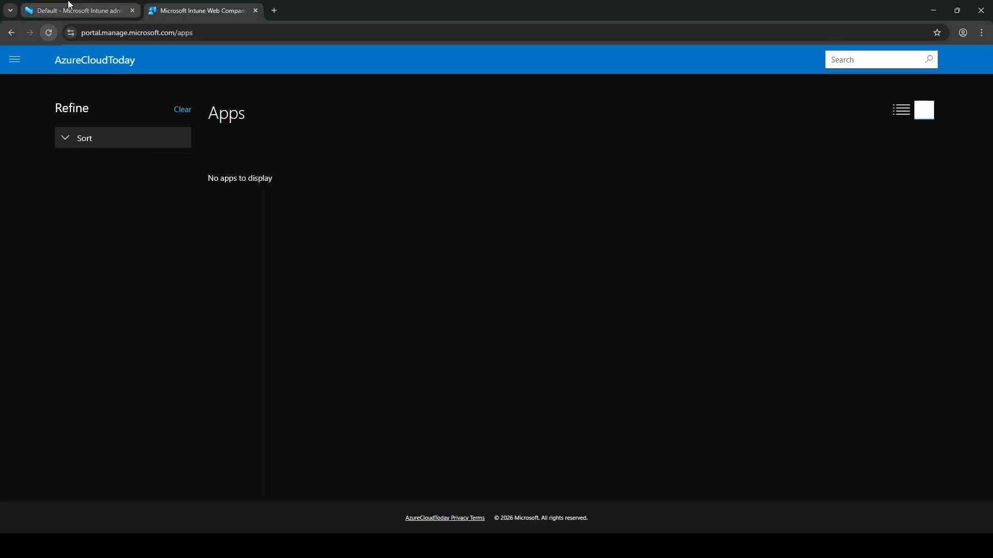
# Reopen the Default policy's settings in the Intune admin center and set a custom theme color of #1B2A4A.
pyautogui.click(69, 5)
pyautogui.click(299, 137)
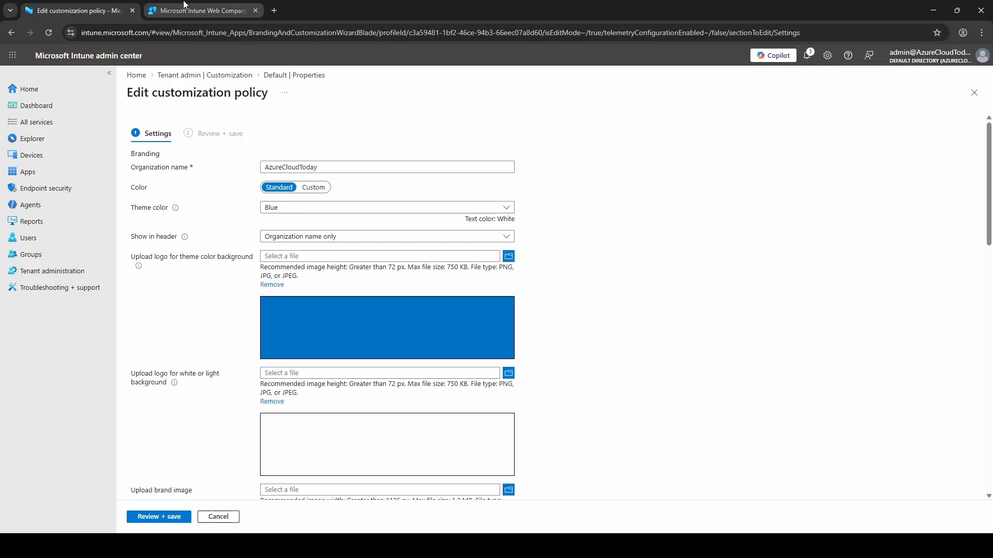
pyautogui.click(205, 10)
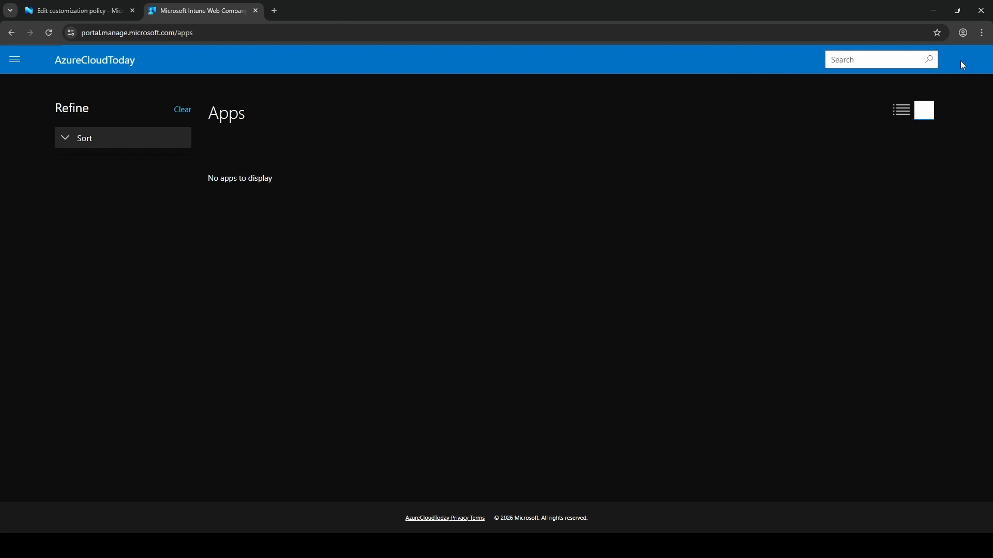
pyautogui.click(86, 11)
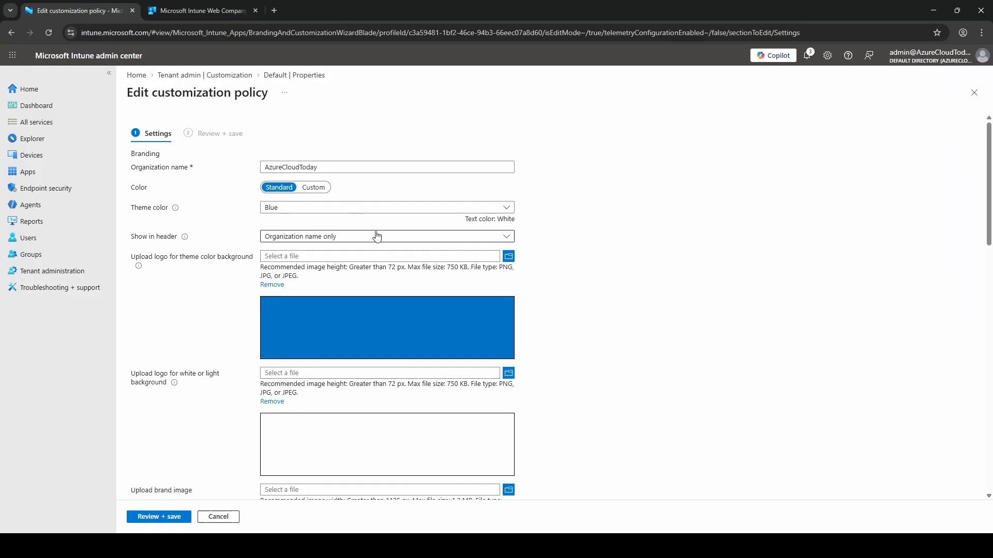
pyautogui.click(317, 188)
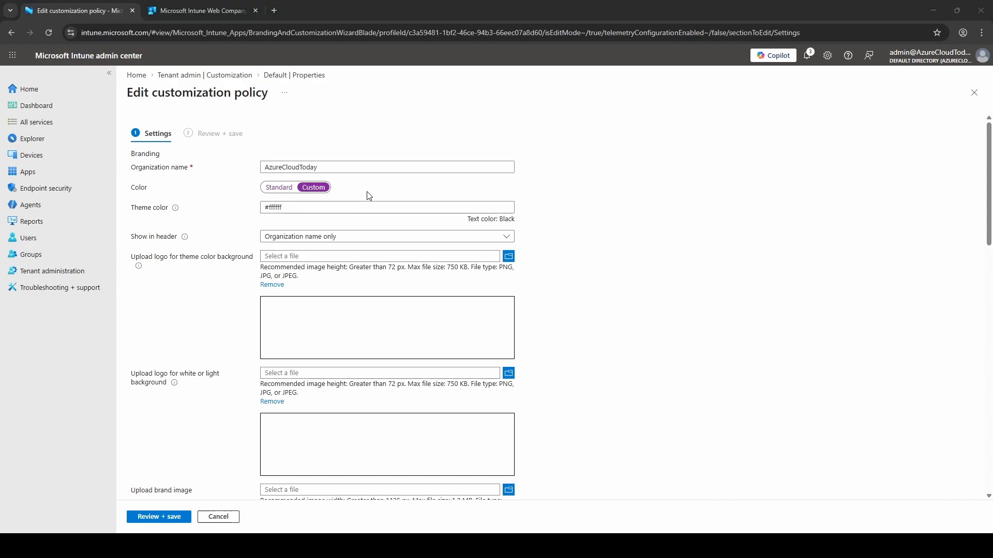
pyautogui.doubleClick(301, 210)
pyautogui.hotkey('ctrl', 'a')
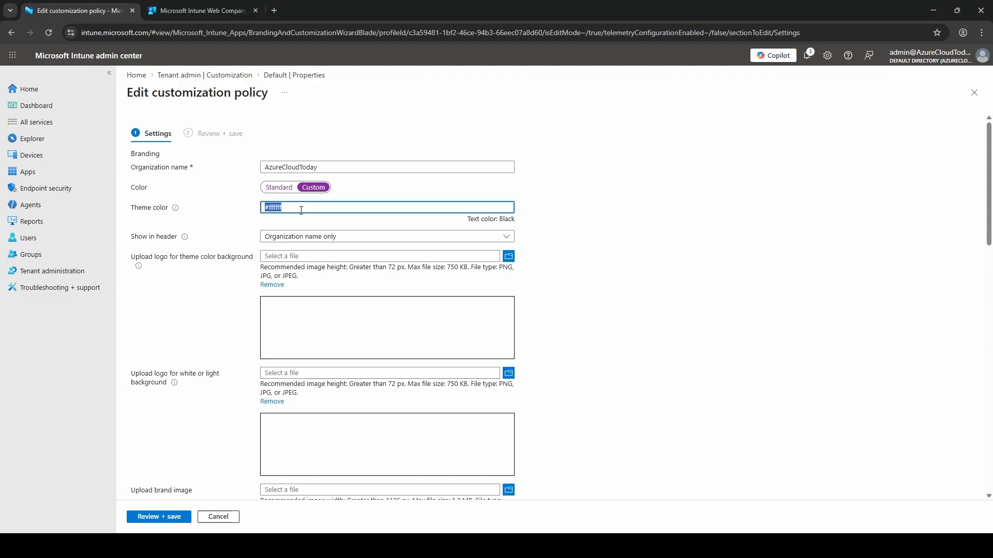
pyautogui.write('#1B2A4A')
pyautogui.click(647, 246)
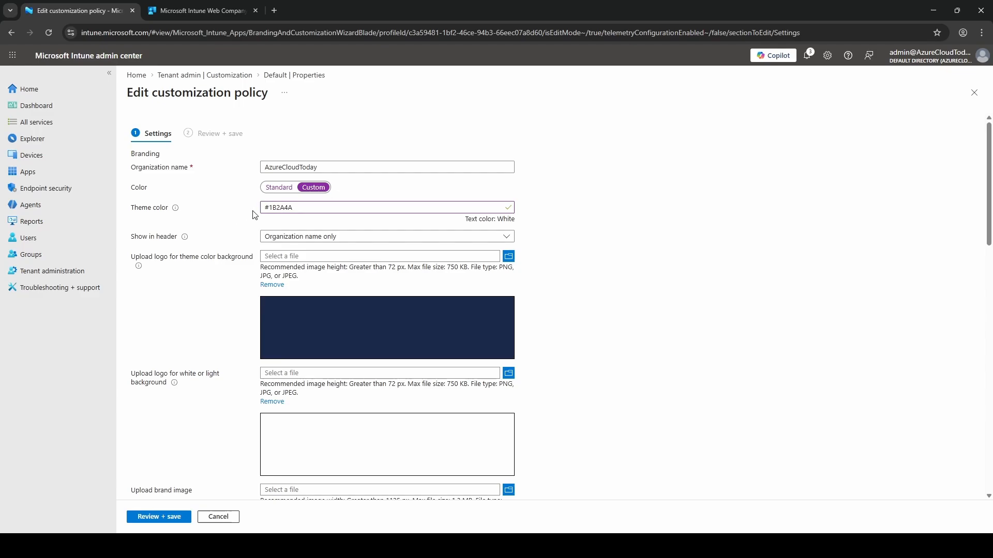
# Compare the Company Portal header with the policy's theme color preview and locate the Show in header setting.
pyautogui.click(190, 3)
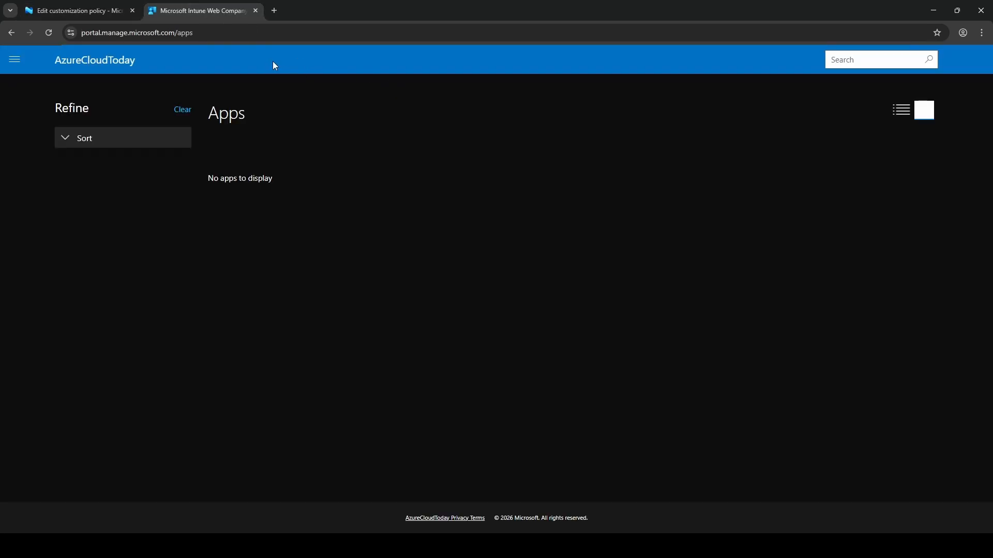
pyautogui.click(80, 10)
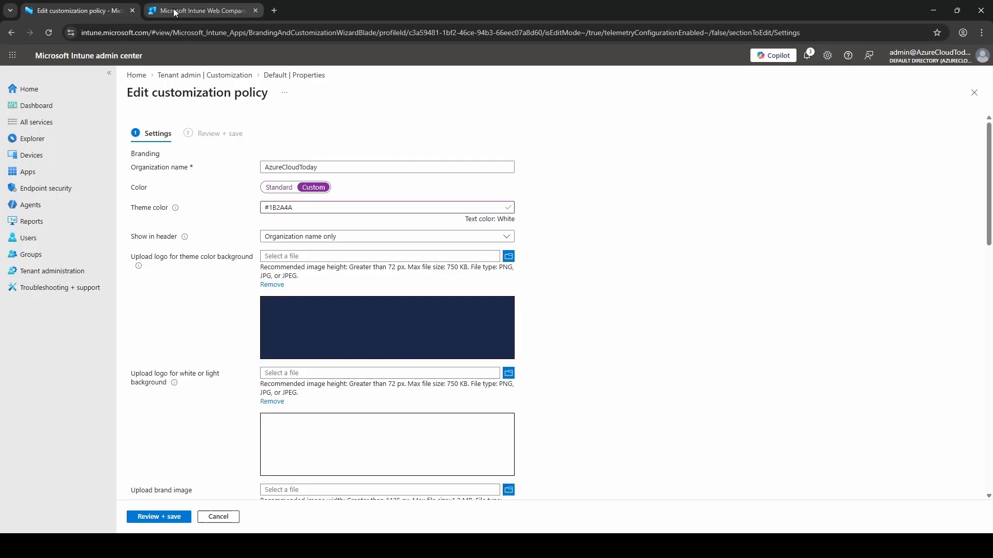
pyautogui.click(181, 8)
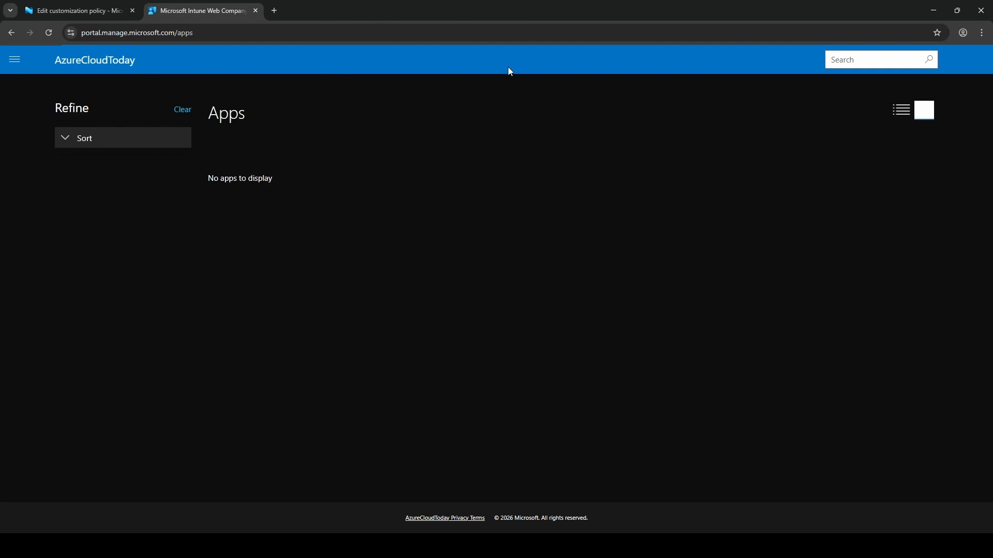
pyautogui.click(80, 10)
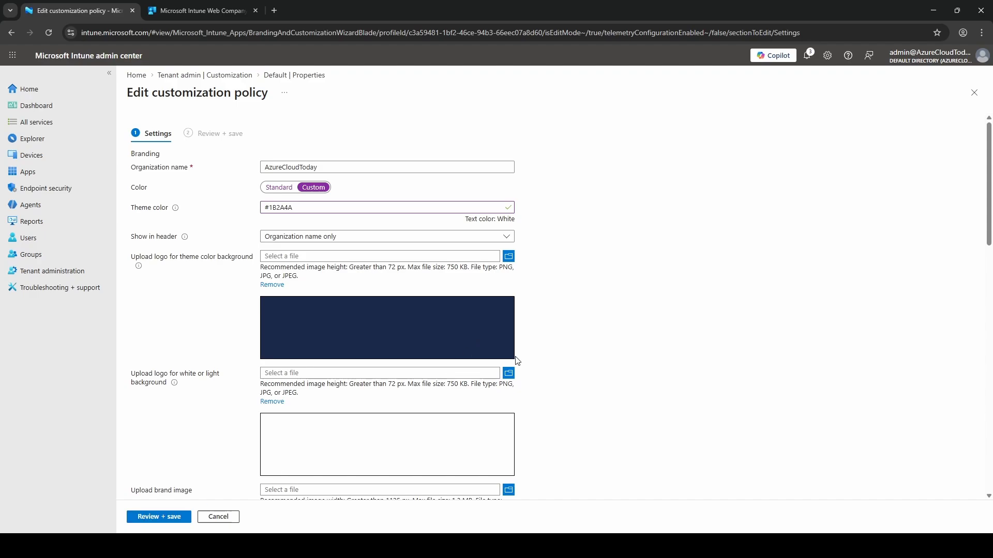
pyautogui.tripleClick(141, 237)
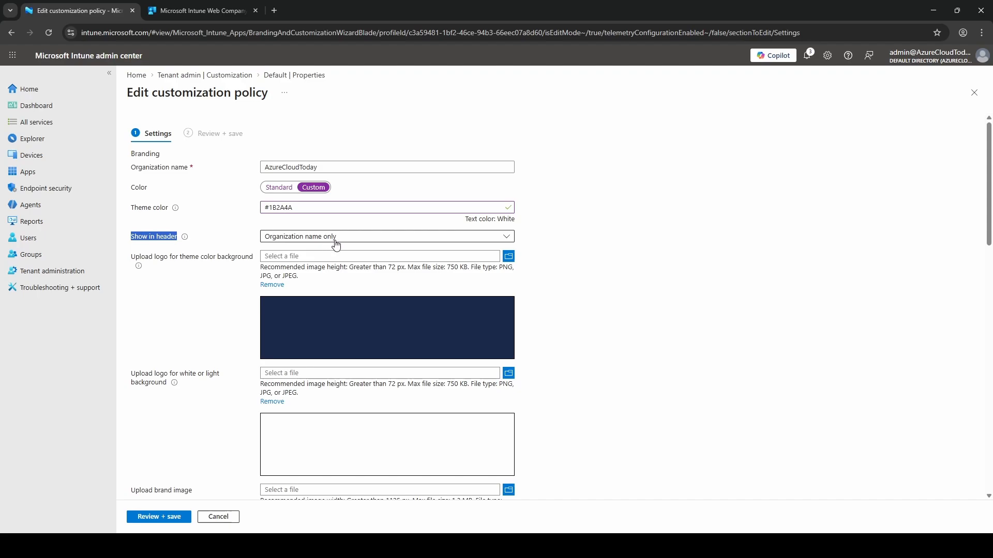
# Check the Company Portal header, then return to the Intune admin center and set Show in header to Organization logo and name.
pyautogui.click(240, 6)
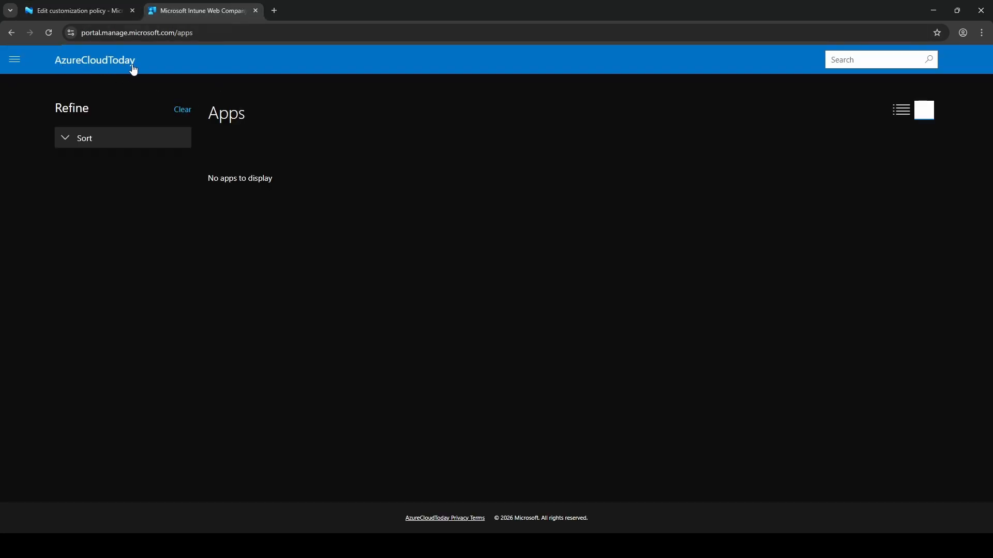
pyautogui.click(75, 10)
pyautogui.click(379, 239)
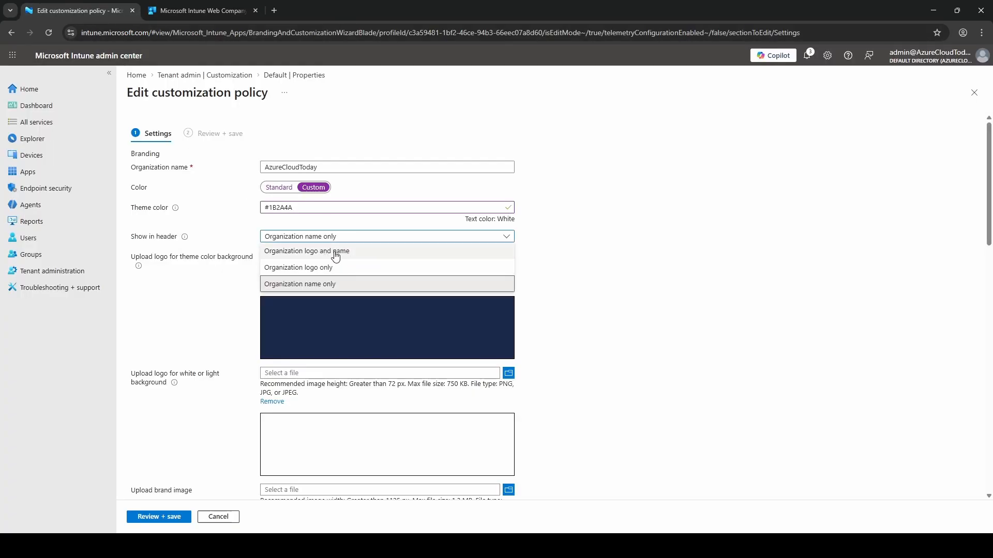
pyautogui.click(358, 255)
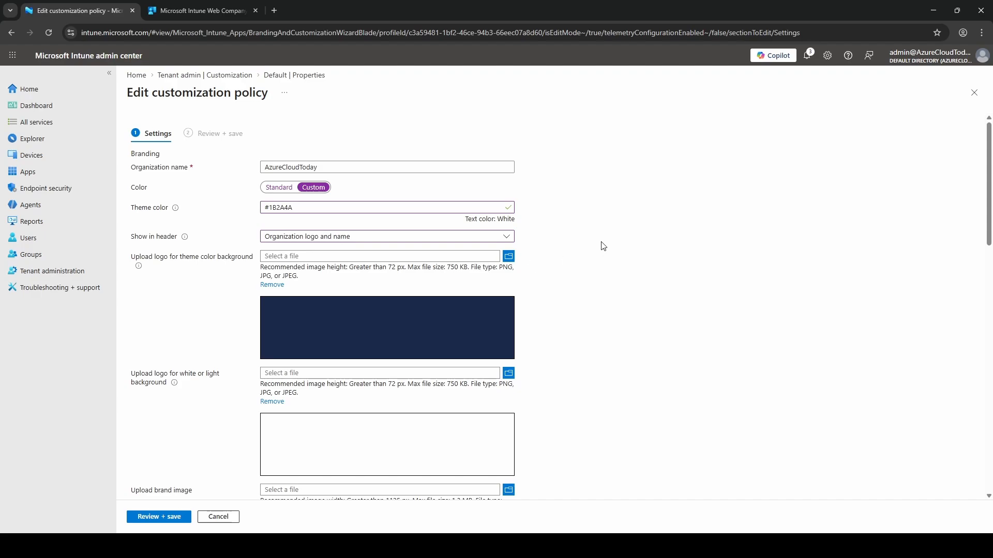
# Upload DarkLogoCropped-removebg-preview.png as the theme color background logo and LightLogoCropped-removebg-preview.png as the white or light background logo.
pyautogui.scroll(-1, 577, 240)
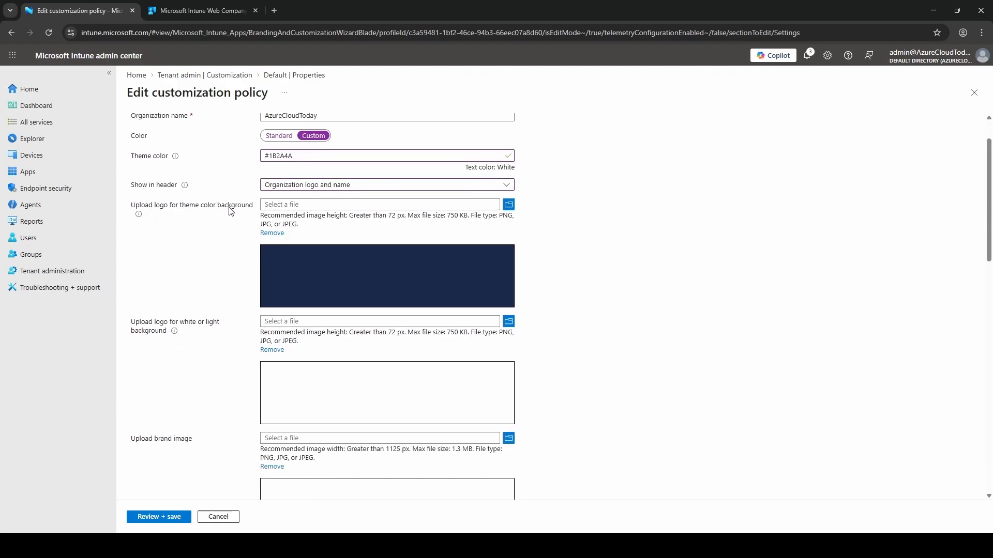
pyautogui.click(508, 206)
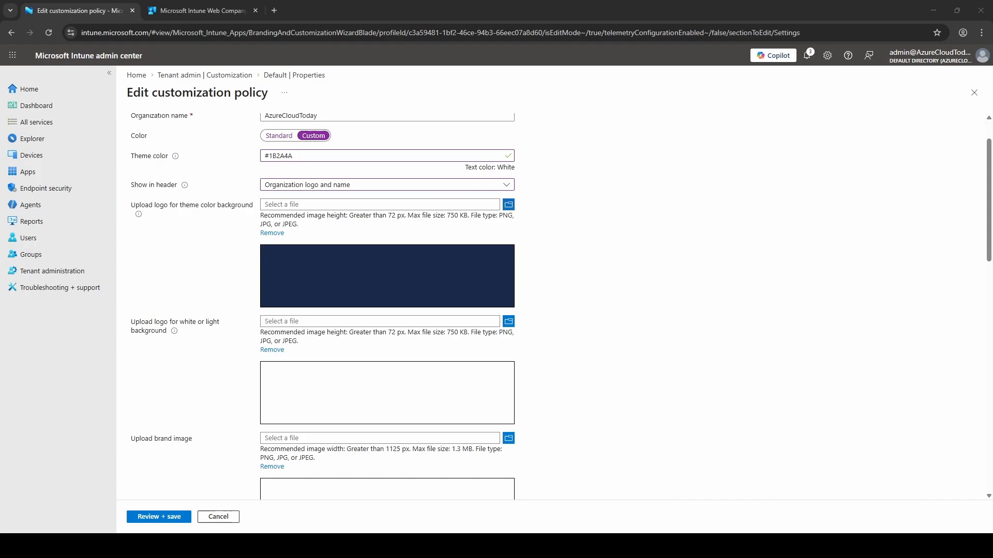
pyautogui.click(865, 352)
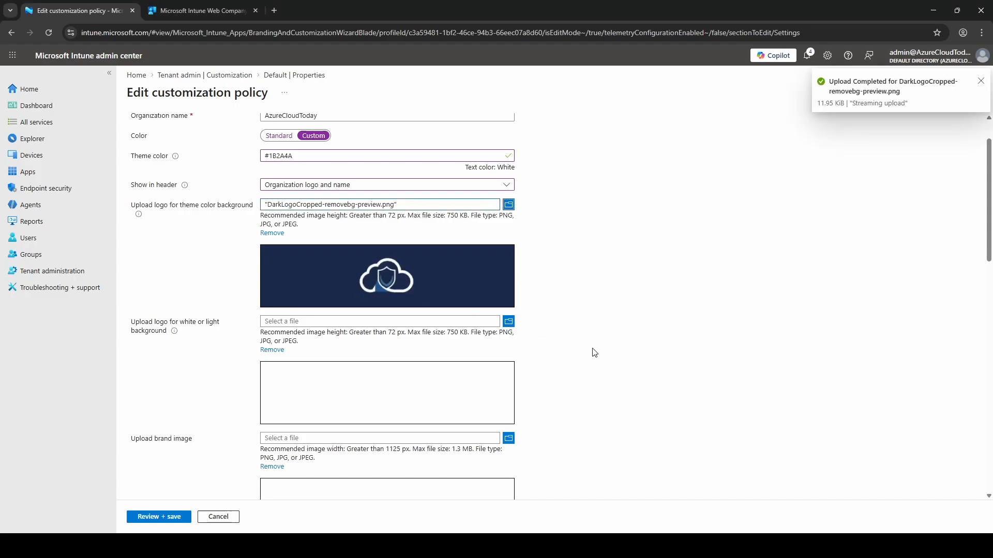
pyautogui.scroll(-1, 595, 352)
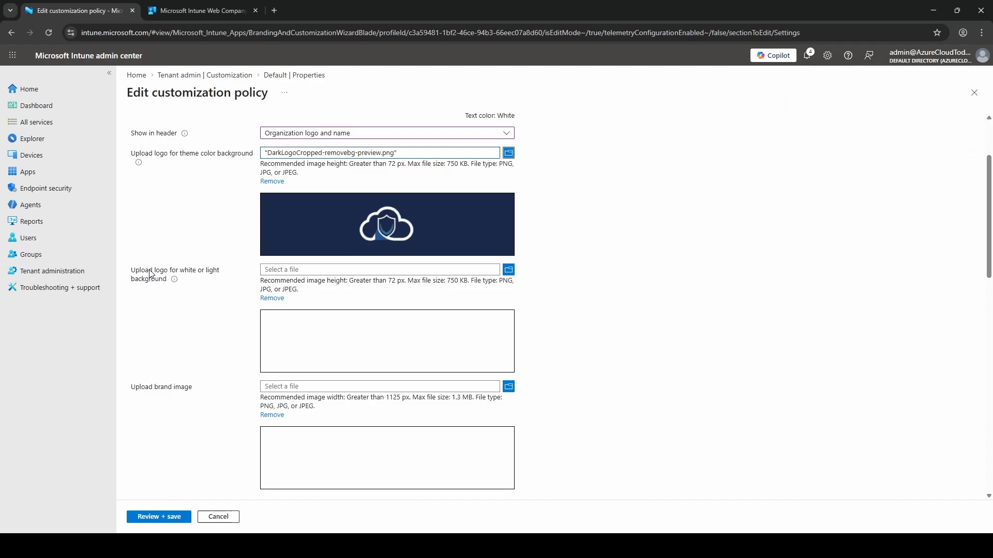
pyautogui.click(509, 270)
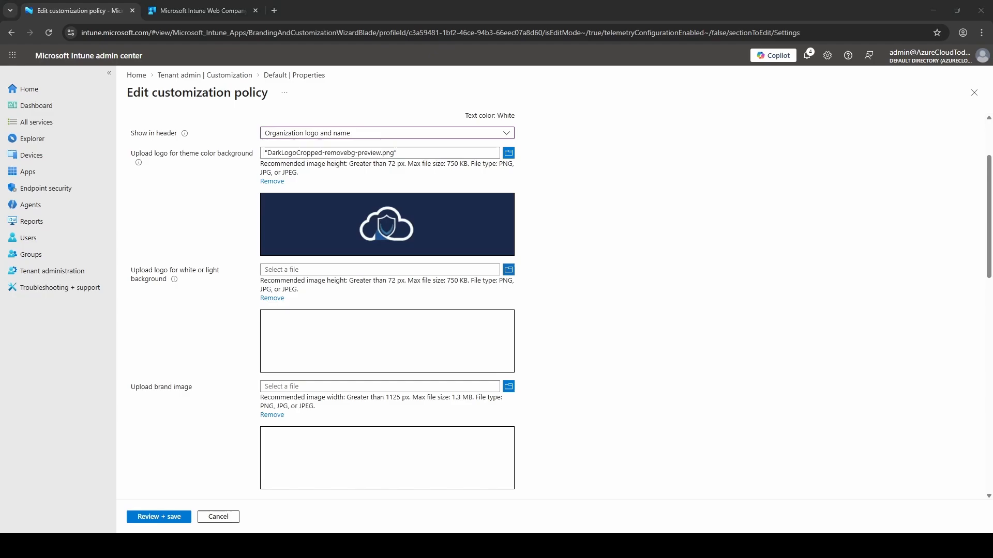
pyautogui.click(868, 352)
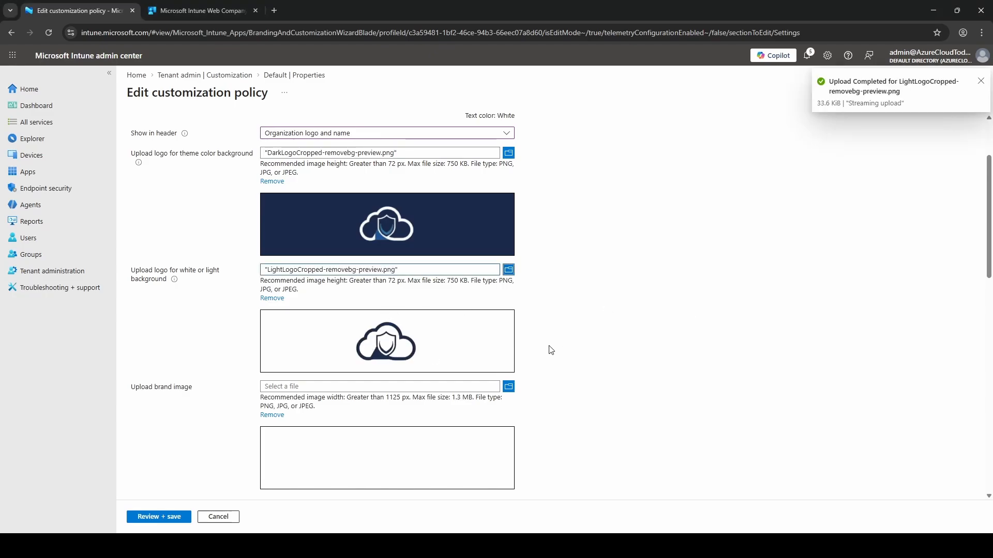
# Upload CompanyPortal_BrandImage.png as the policy's brand image.
pyautogui.scroll(-3, 636, 296)
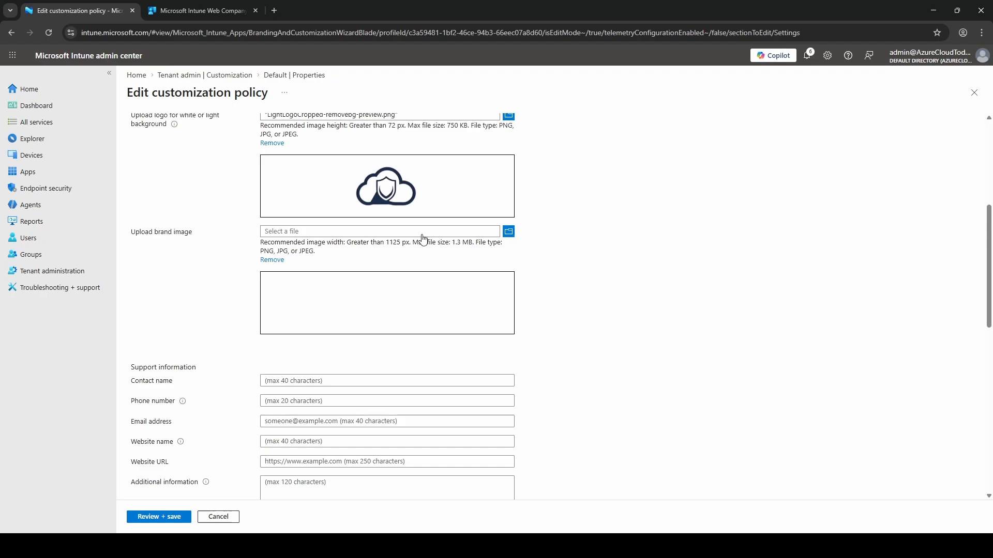
pyautogui.click(515, 230)
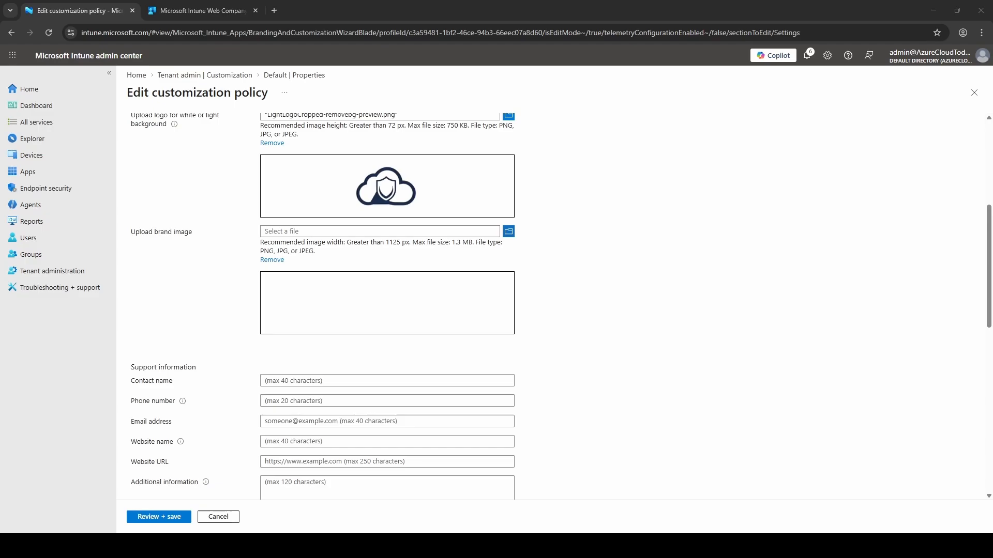
pyautogui.scroll(-2, 606, 312)
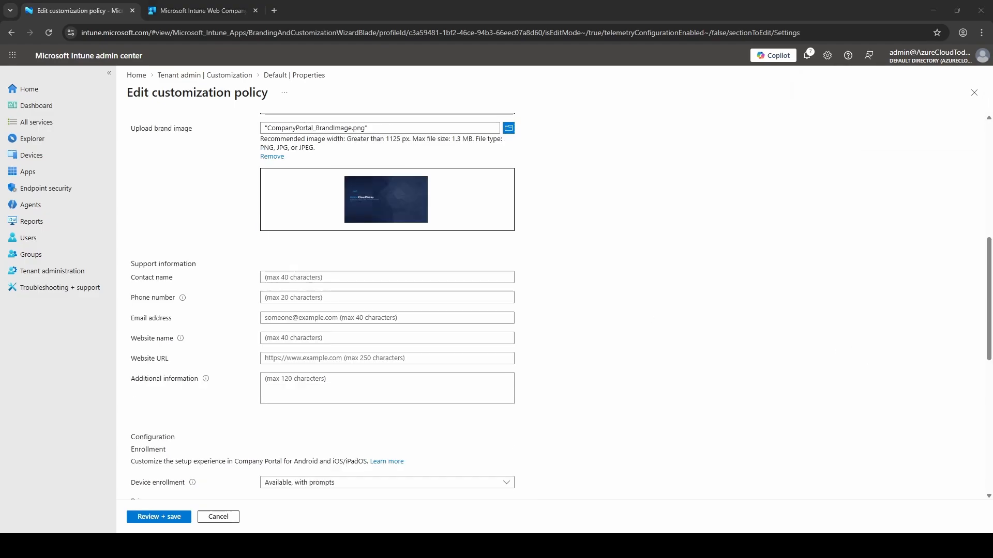
# Fill in the support information with IT Helpdesk as contact name, the support phone number and the support email address.
pyautogui.click(326, 277)
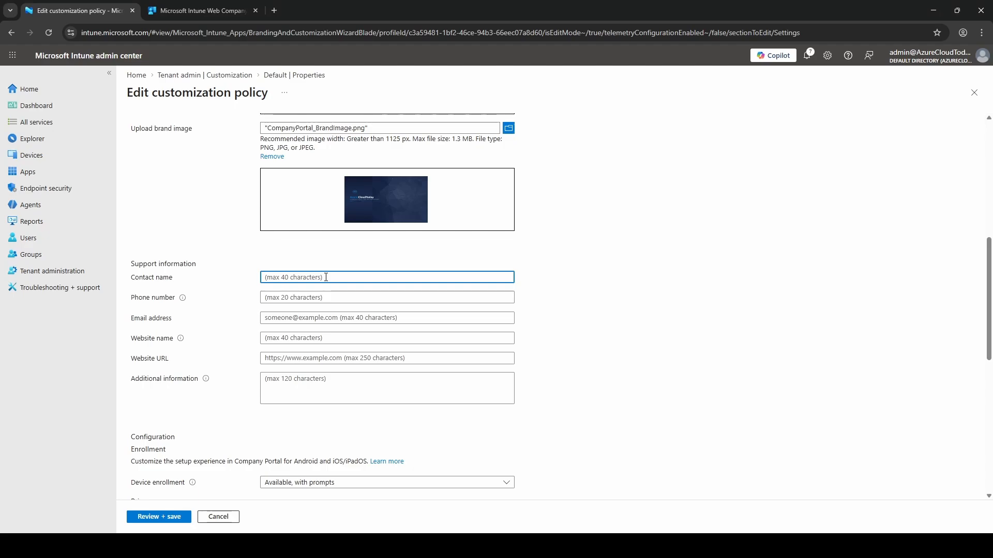
pyautogui.write('IT Helpdesk')
pyautogui.press('Tab')
pyautogui.write('00')
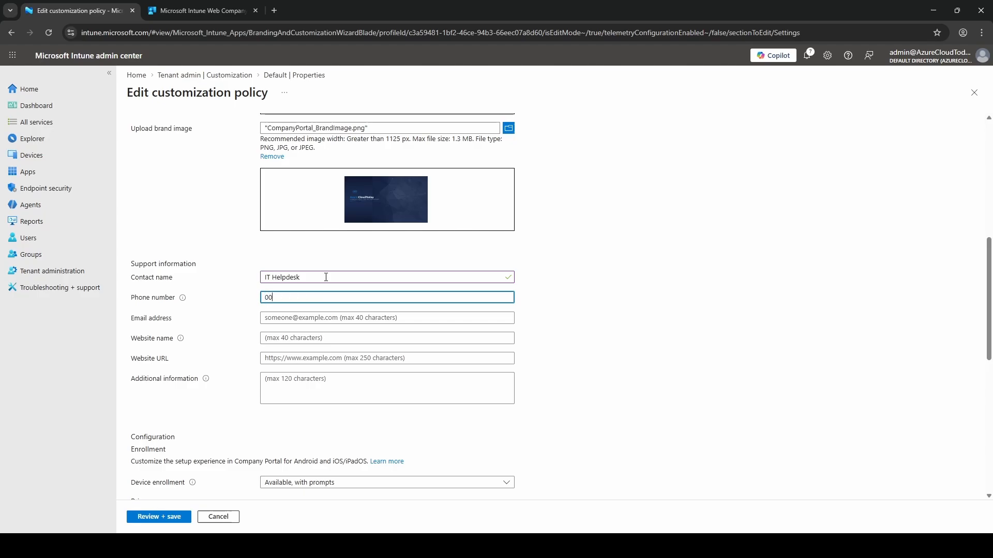
pyautogui.write('00000')
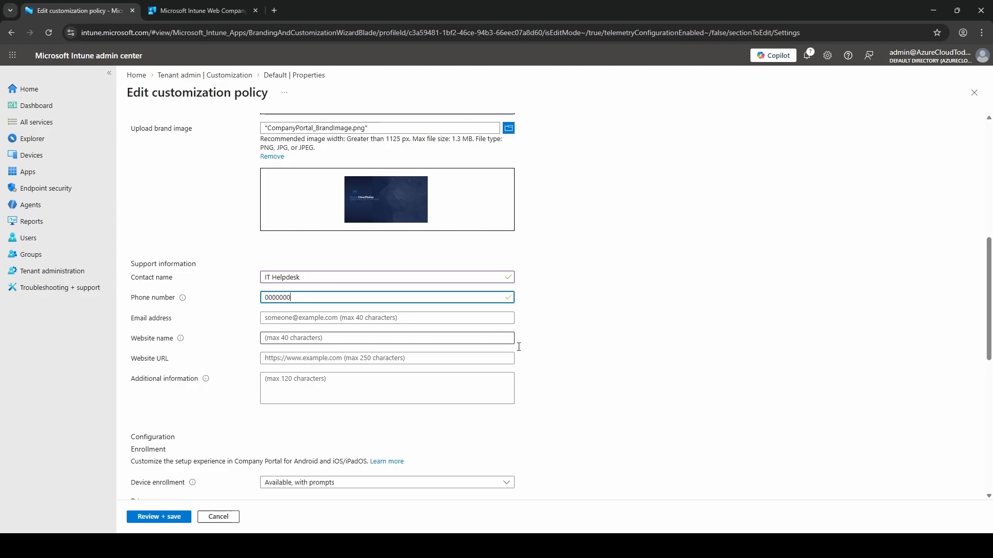
pyautogui.click(329, 317)
pyautogui.hotkey('ctrl', 'v')
pyautogui.scroll(1, 329, 318)
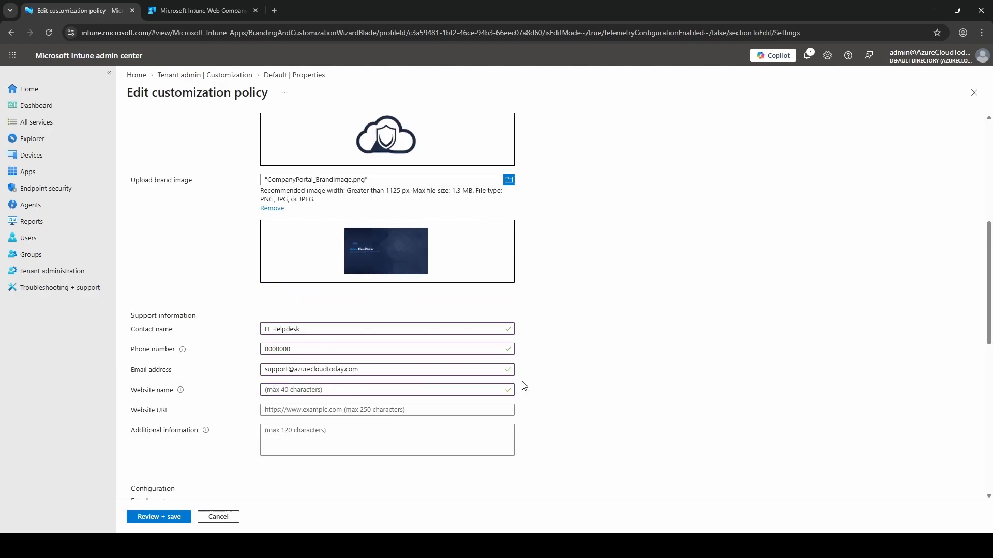
pyautogui.click(306, 390)
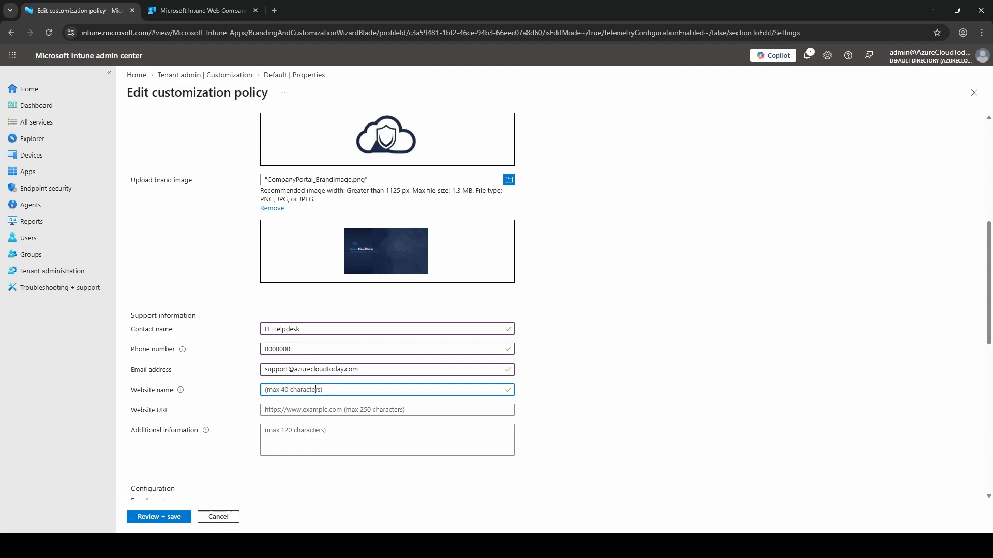
pyautogui.write('AzureCloudToday')
pyautogui.click(346, 411)
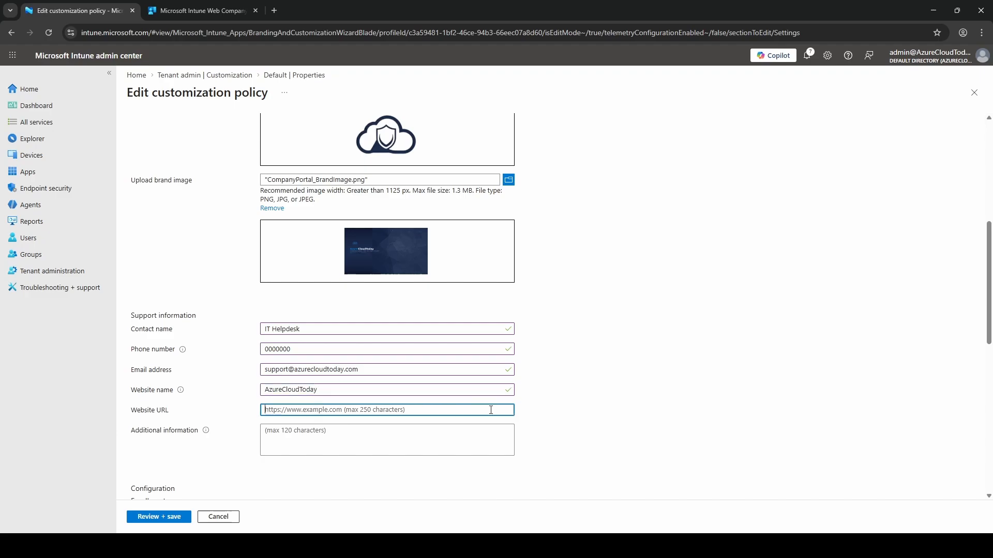
pyautogui.write('https://azurecloudtoday.com/')
pyautogui.press('BackSpace')
pyautogui.click(620, 397)
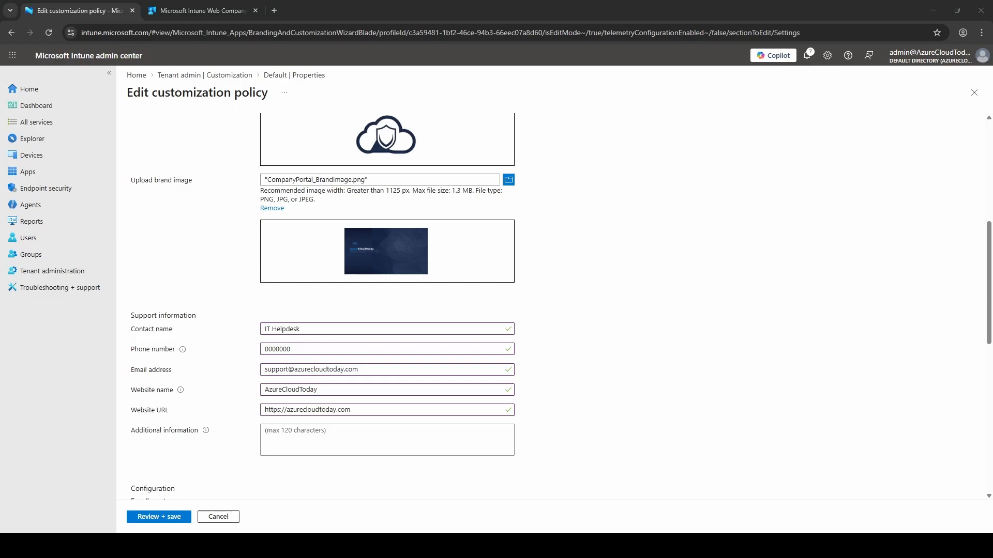
# Enter "For device enrollment help, visit our YouTube channel" as the additional support information.
pyautogui.write('For device enrollment help, visit our YouTube channel')
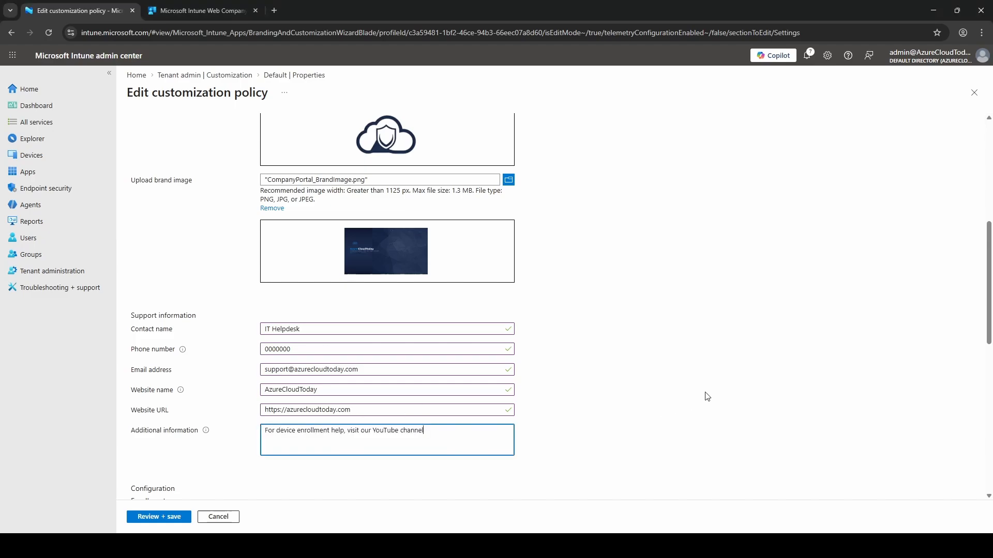
pyautogui.moveTo(347, 431); pyautogui.dragTo(427, 434)
pyautogui.click(640, 391)
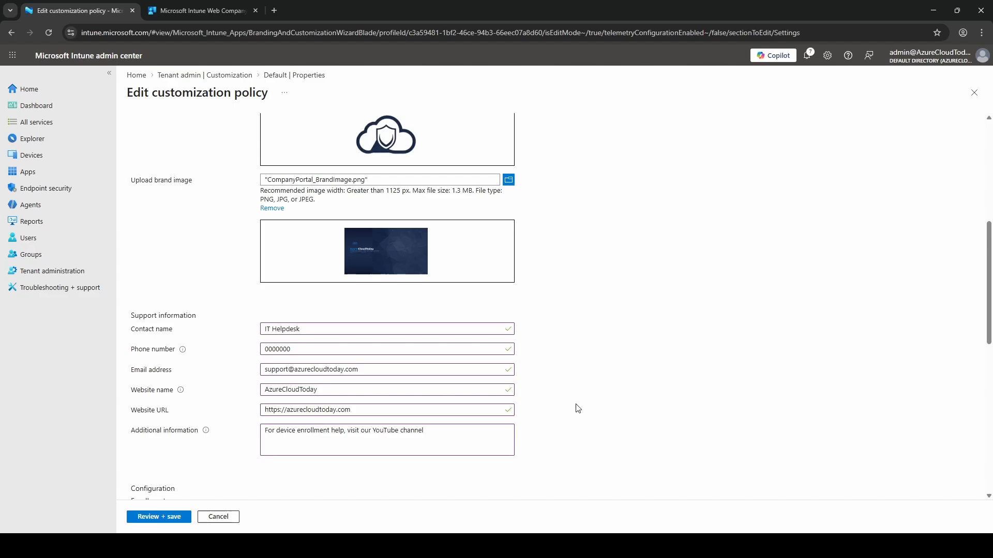
# Examine the device enrollment option and the privacy statement URL in the policy's configuration settings.
pyautogui.scroll(-4, 577, 410)
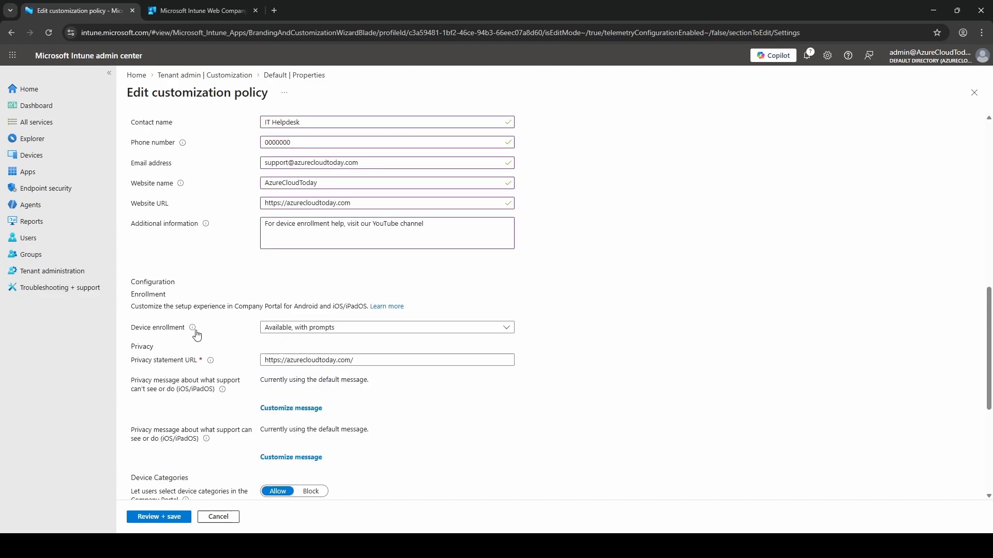
pyautogui.scroll(-2, 621, 381)
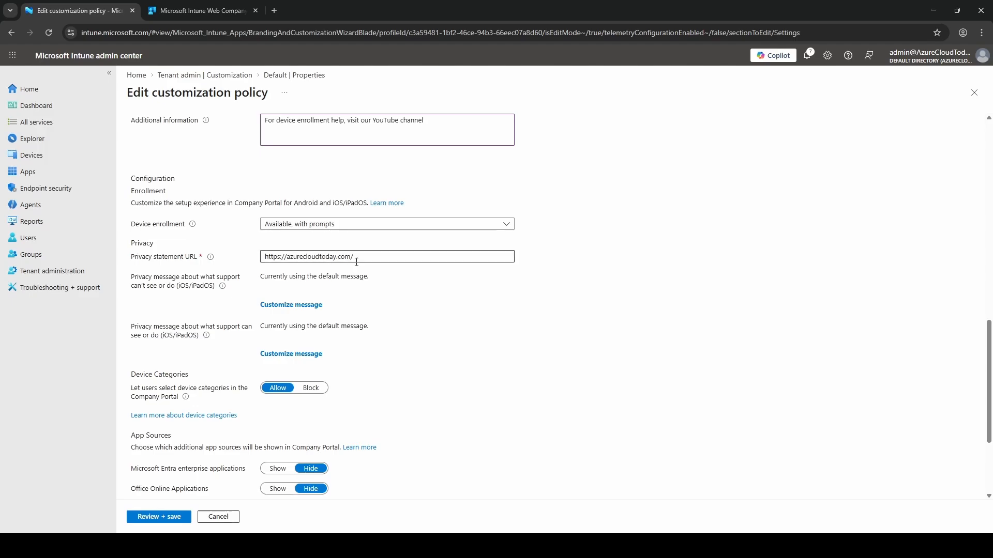
pyautogui.click(376, 257)
pyautogui.moveTo(376, 258); pyautogui.dragTo(242, 249)
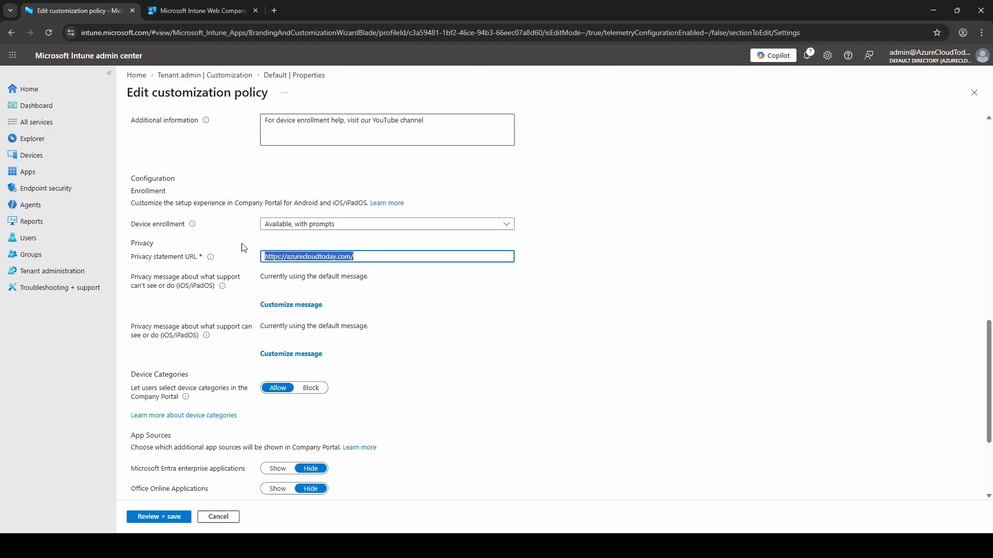
pyautogui.click(362, 257)
pyautogui.moveTo(370, 257); pyautogui.dragTo(239, 257)
pyautogui.press('Right')
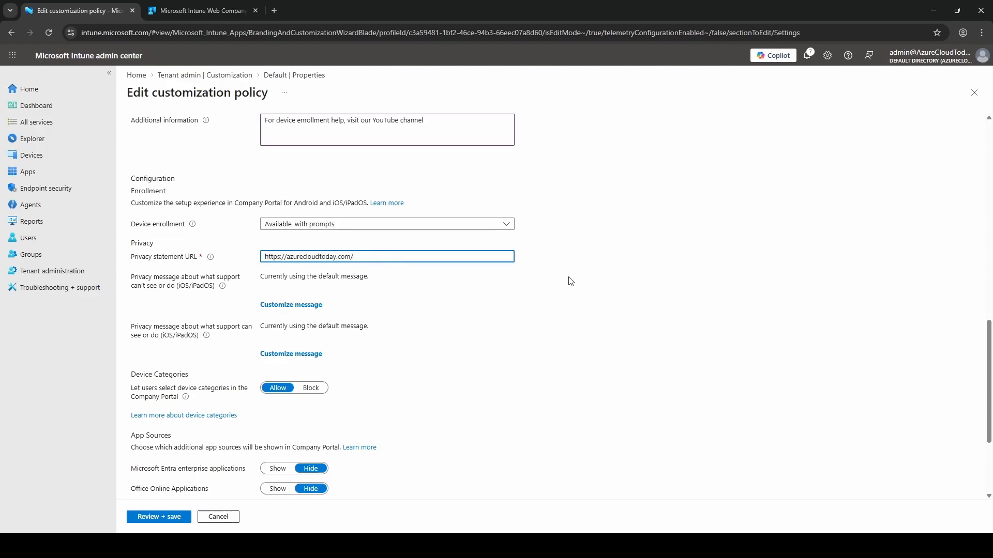
# Try customizing the iOS/iPadOS privacy message about what support can't see or do, review its sample text, and reset it to default.
pyautogui.click(291, 304)
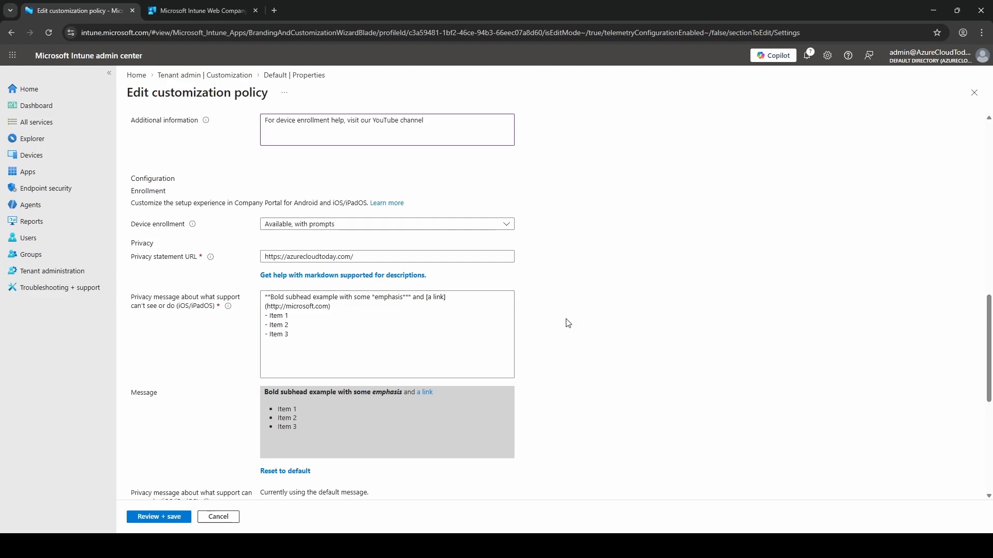
pyautogui.scroll(-3, 563, 321)
pyautogui.scroll(-1, 439, 358)
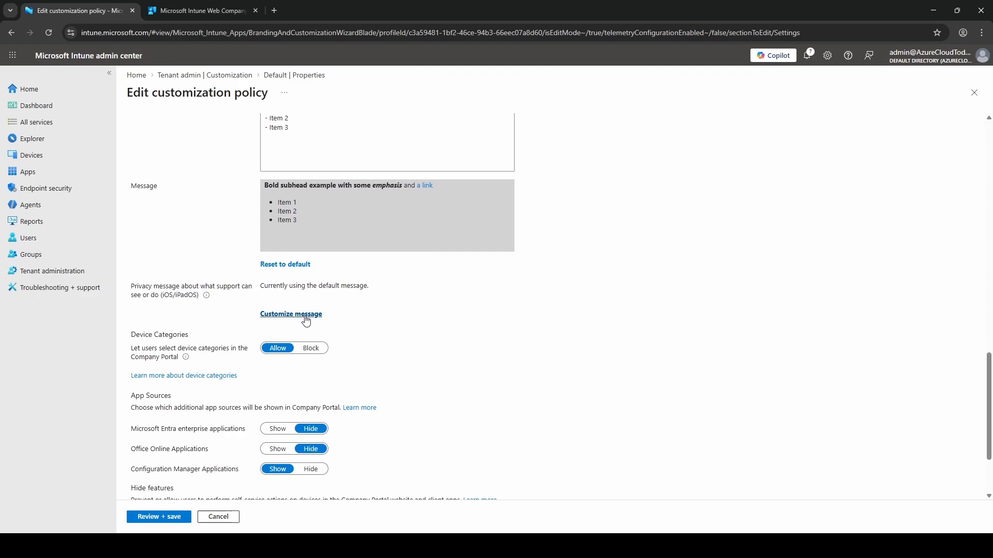
pyautogui.scroll(2, 468, 329)
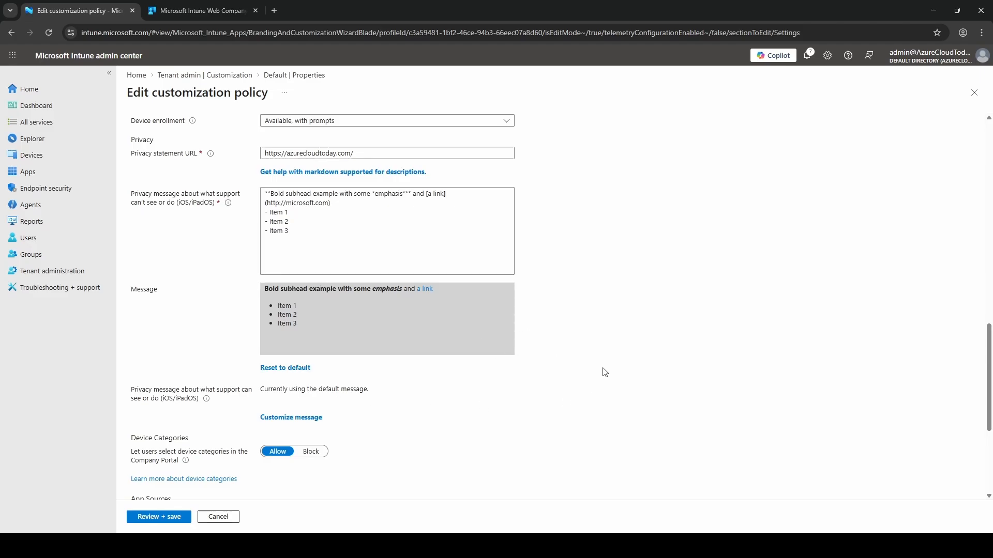
pyautogui.scroll(-4, 605, 373)
pyautogui.scroll(4, 476, 326)
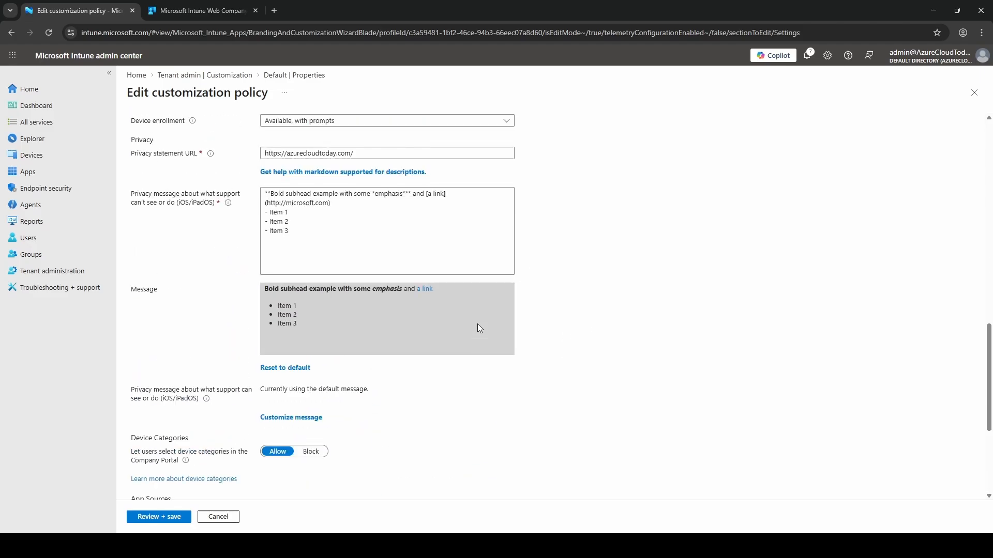
pyautogui.click(309, 369)
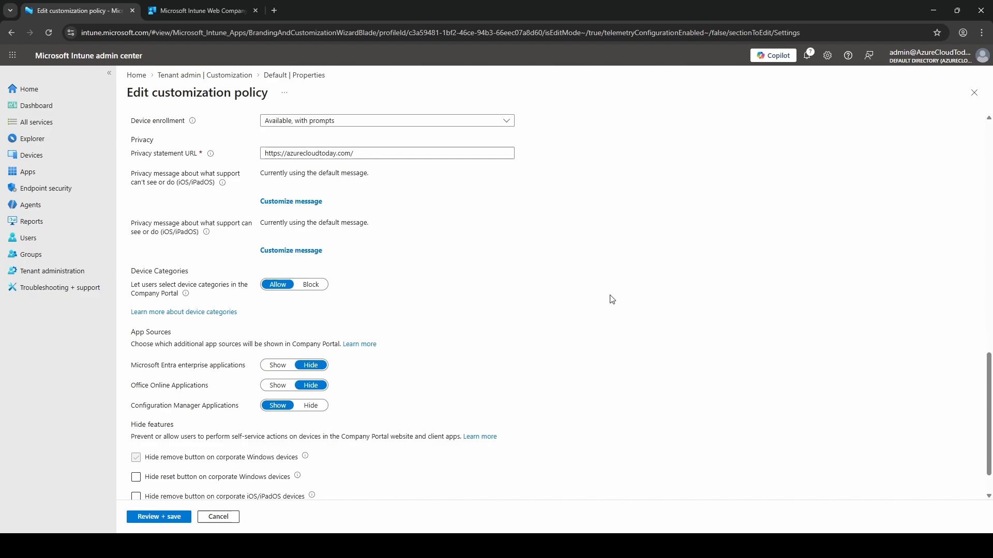
# Review the remaining settings, save the customization policy, and reload the Company Portal to check its header.
pyautogui.scroll(-1, 562, 321)
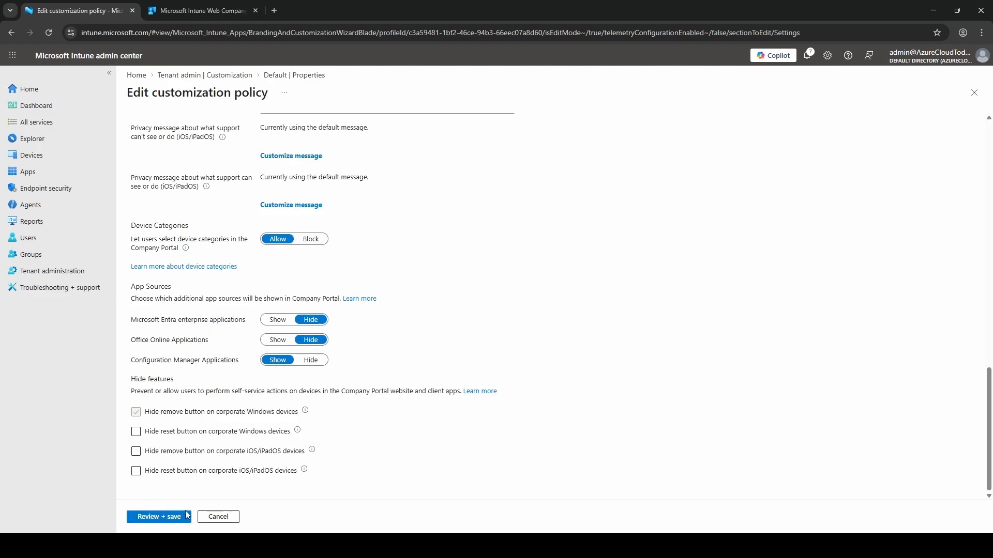
pyautogui.scroll(1, 438, 390)
pyautogui.scroll(5, 437, 390)
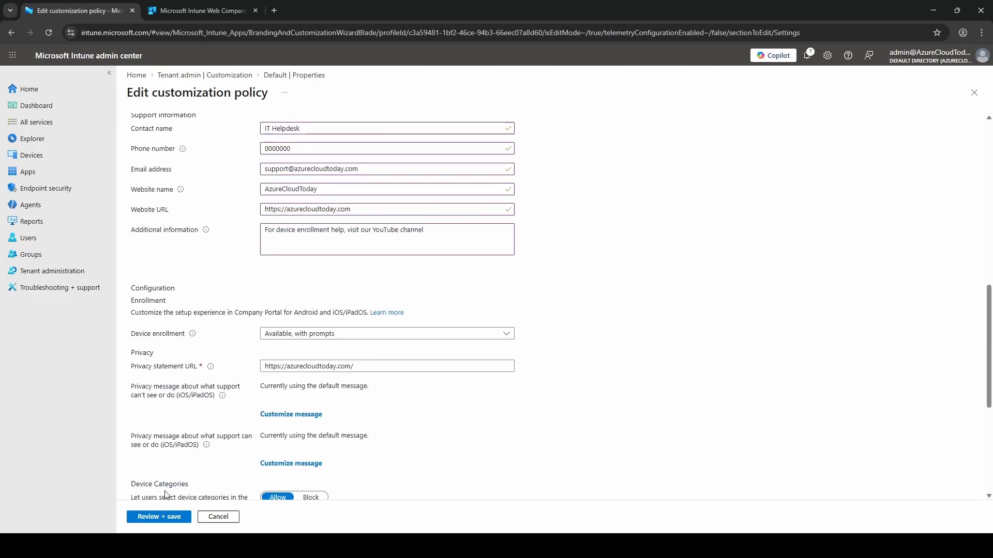
pyautogui.click(154, 517)
pyautogui.click(147, 517)
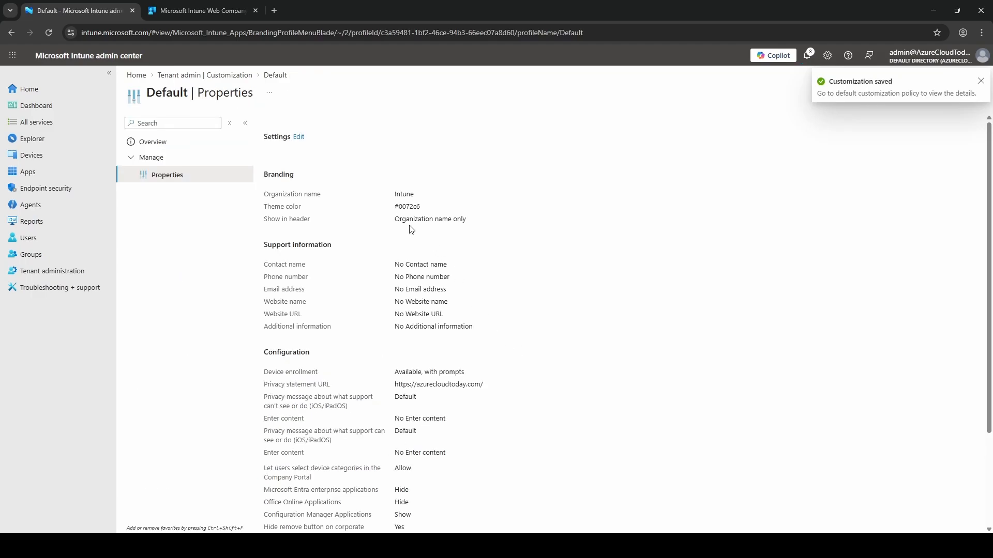
pyautogui.click(195, 12)
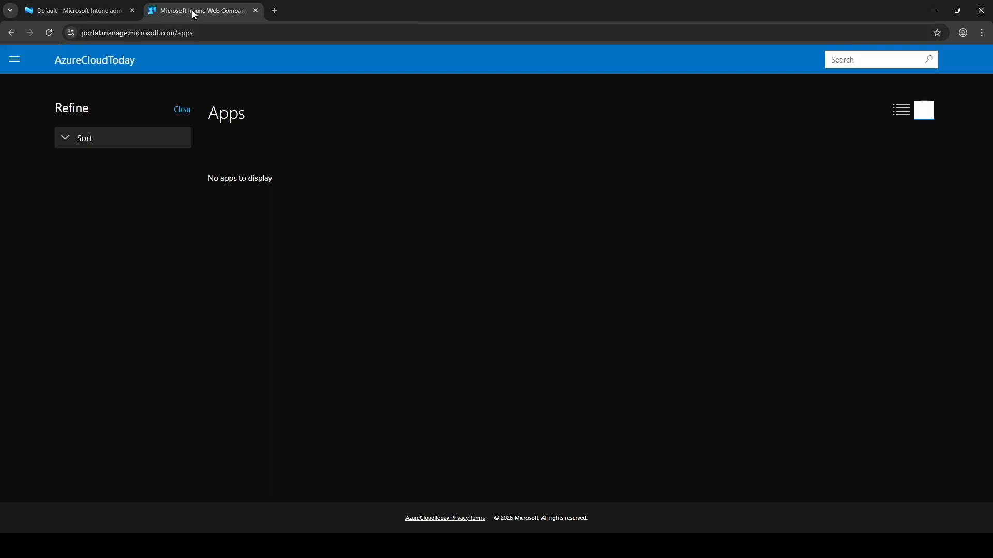
pyautogui.click(48, 33)
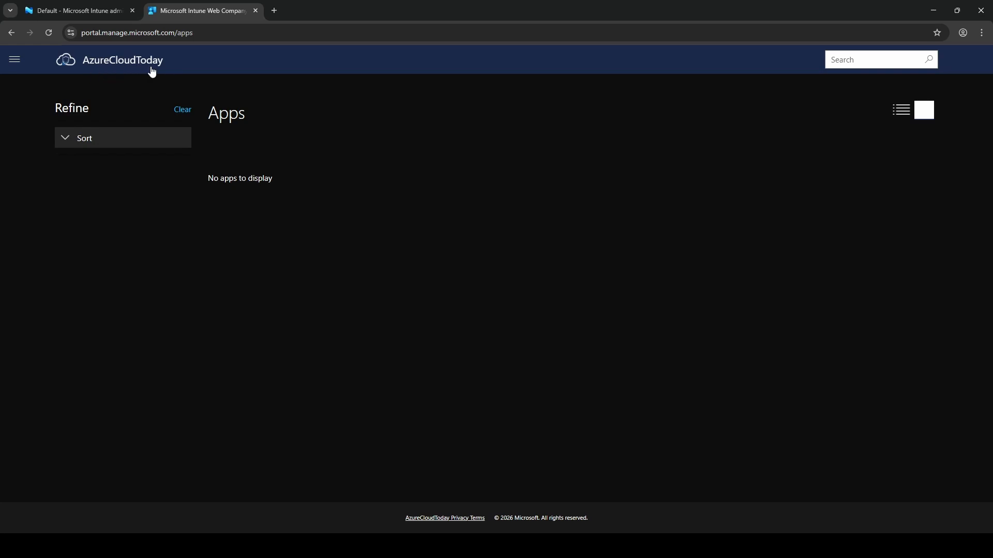
# Check the account entry in the Company Portal, and test the policy link under AzureCloudToday Privacy Terms before returning to the portal.
pyautogui.click(15, 61)
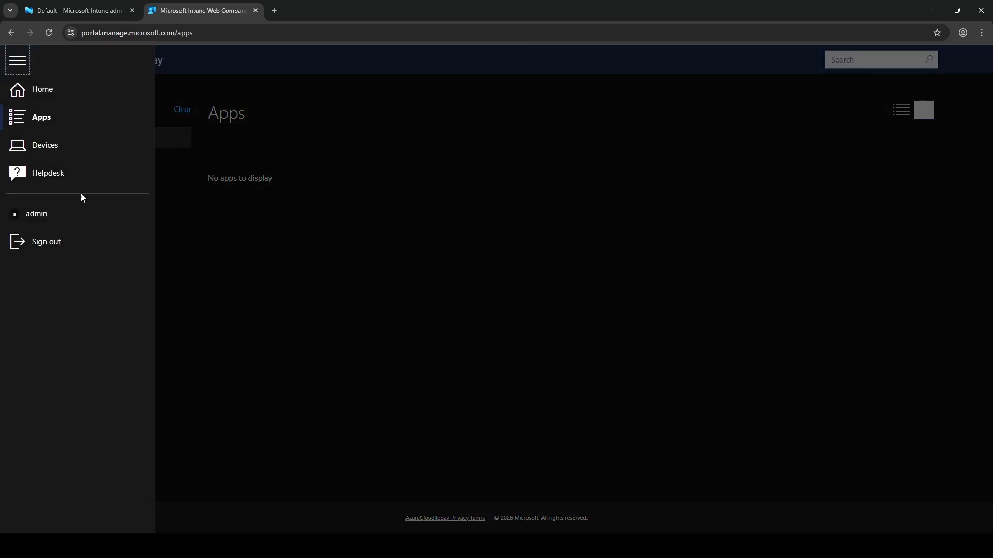
pyautogui.click(32, 217)
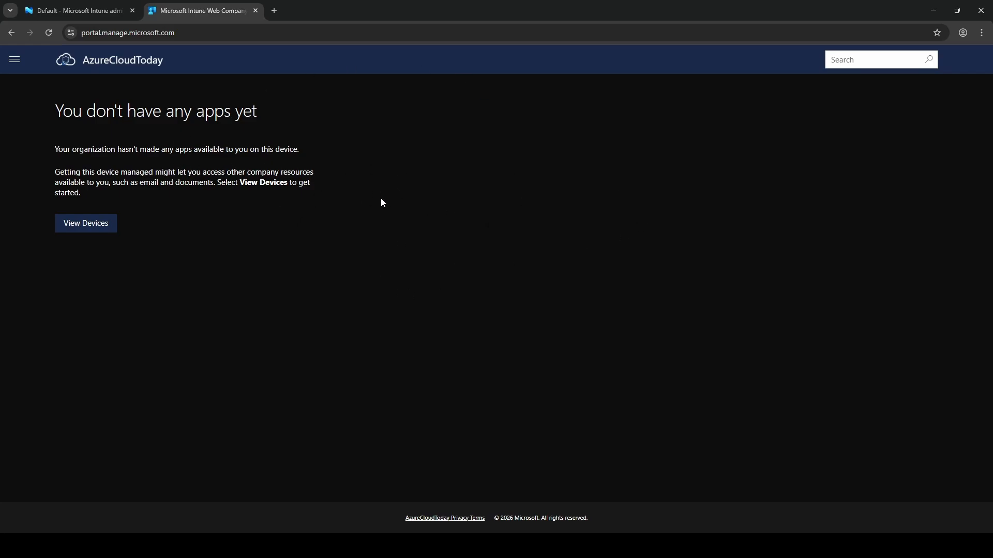
pyautogui.press('Tab')
pyautogui.click(439, 518)
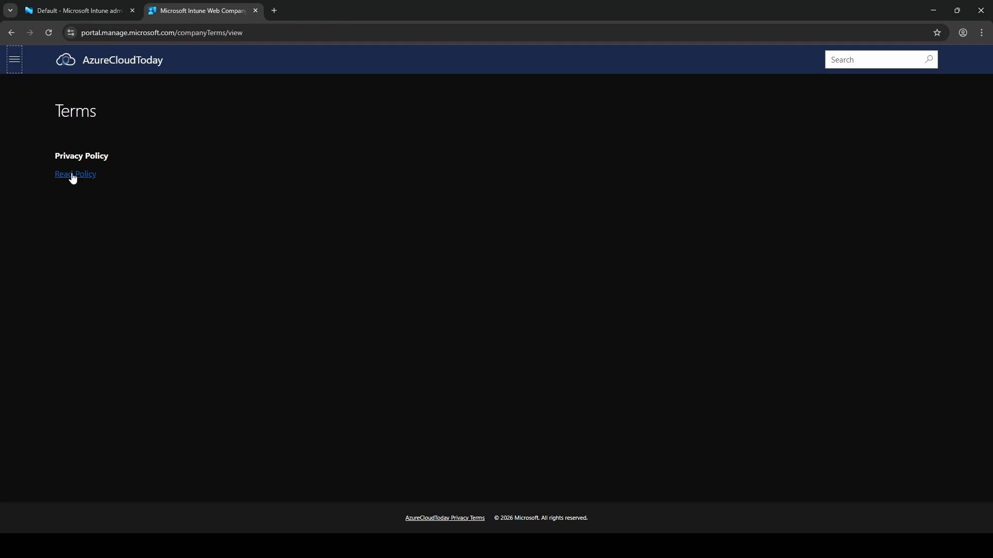
pyautogui.click(73, 176)
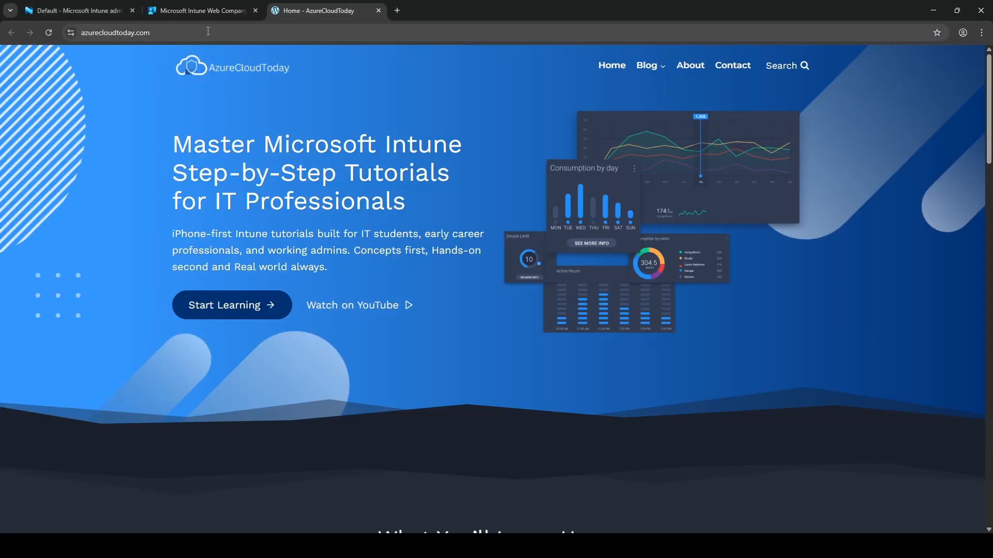
pyautogui.click(207, 9)
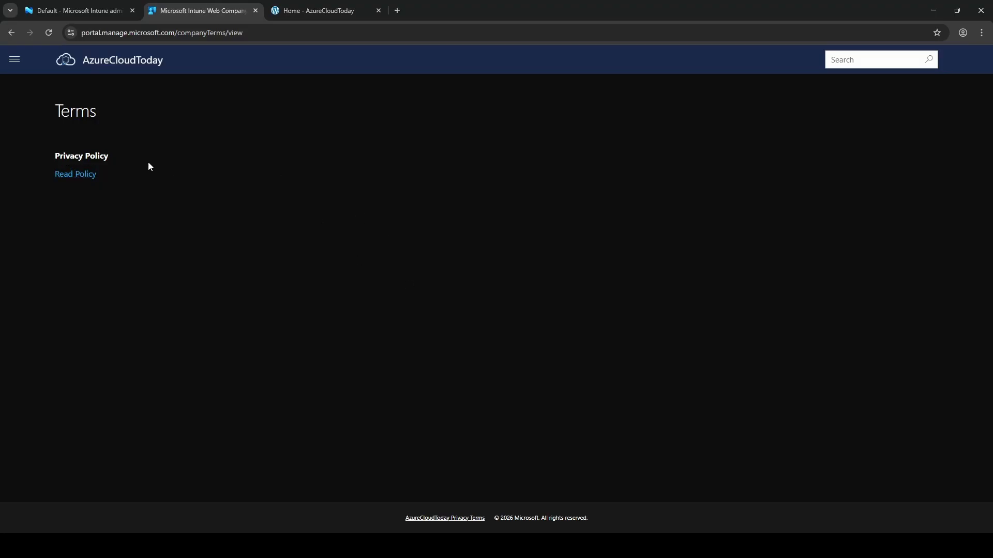
# Review the Company Portal's Apps, Devices and Helpdesk pages, checking the customized branding and support information.
pyautogui.click(14, 60)
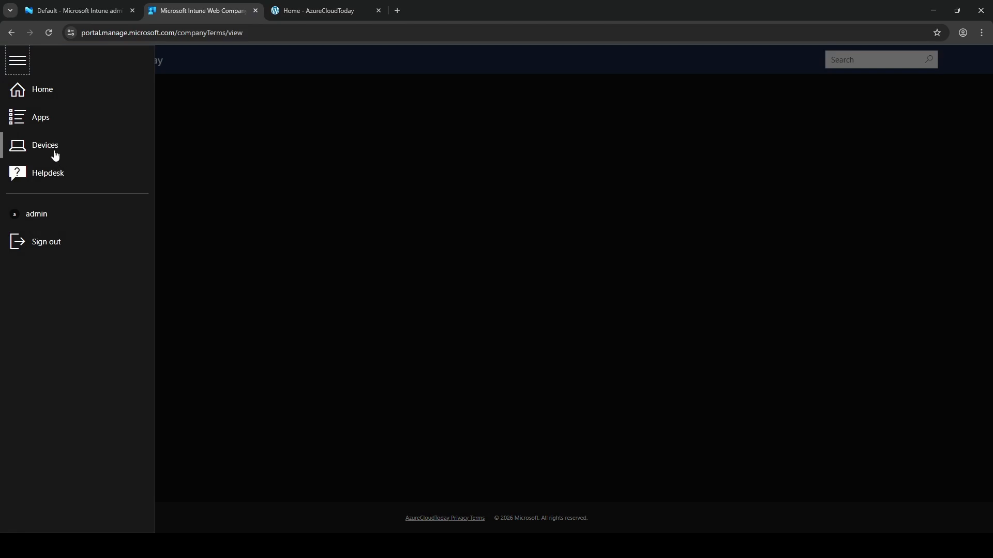
pyautogui.click(42, 117)
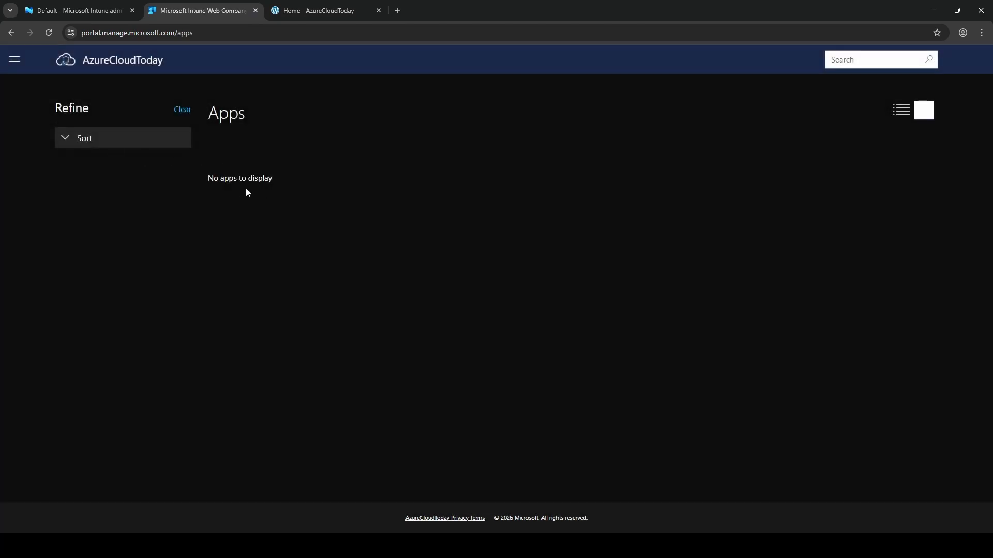
pyautogui.click(12, 60)
pyautogui.click(51, 147)
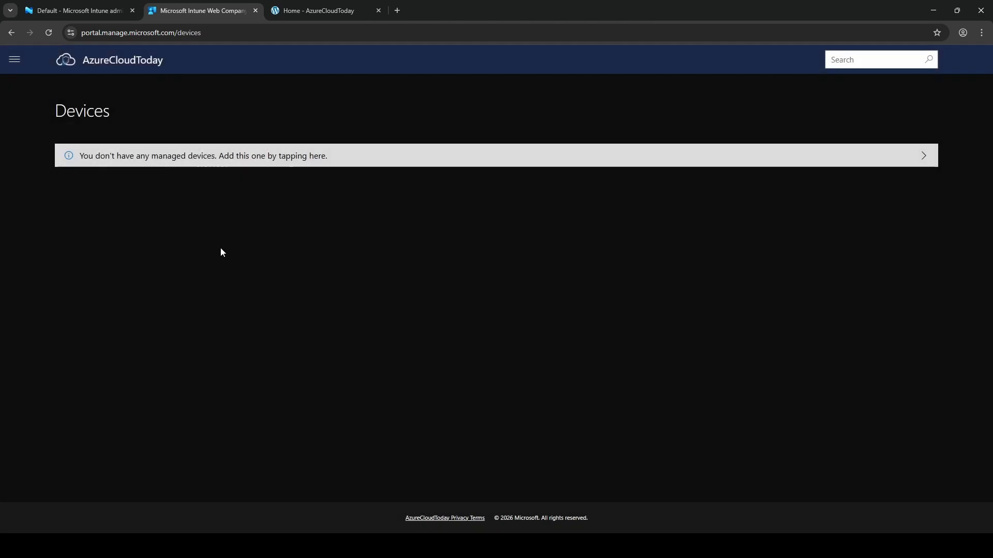
pyautogui.click(14, 61)
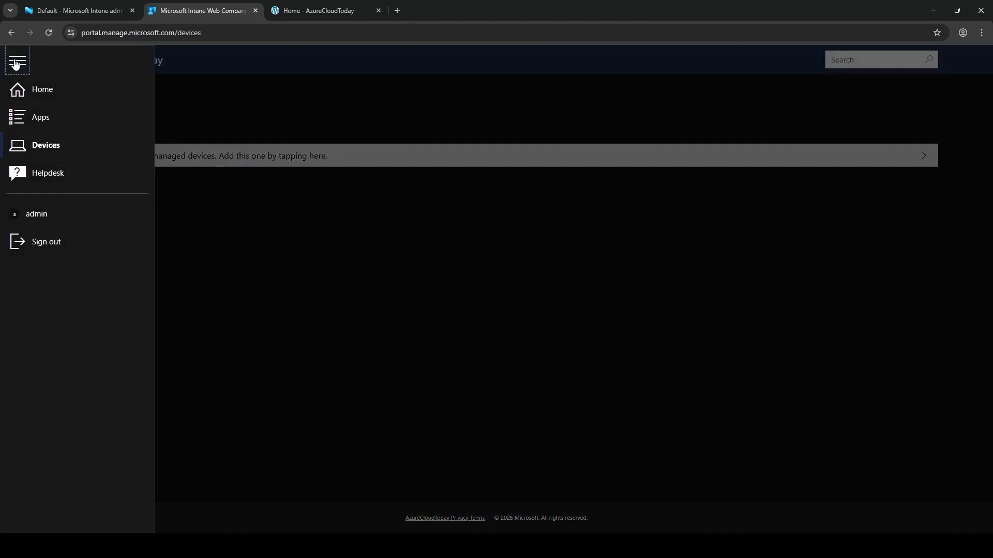
pyautogui.click(16, 173)
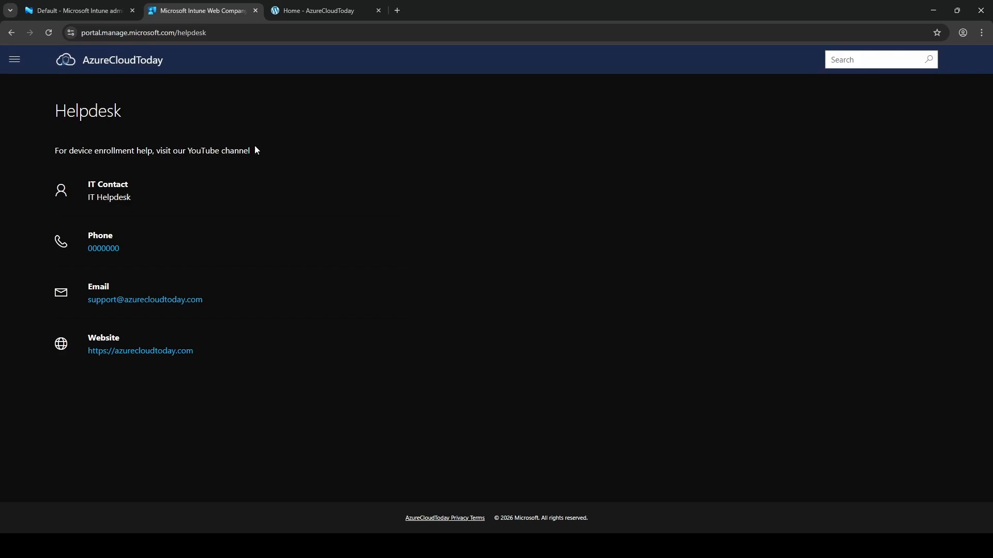